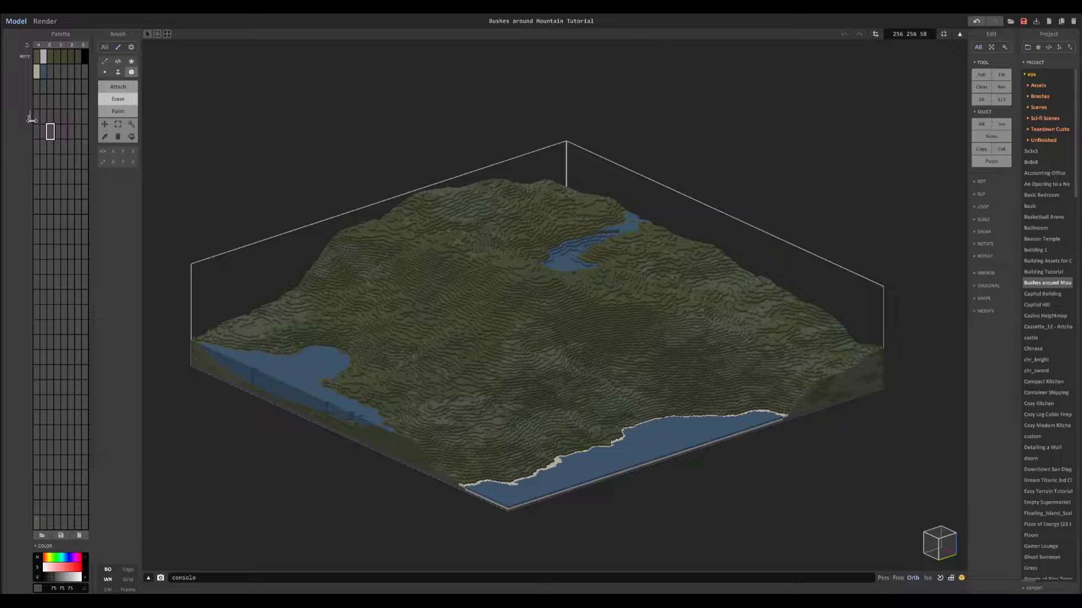
Step: Label the palette row Bushes and set its first swatch to a dark olive green with values 56 61 37
text(es)
click(37, 117)
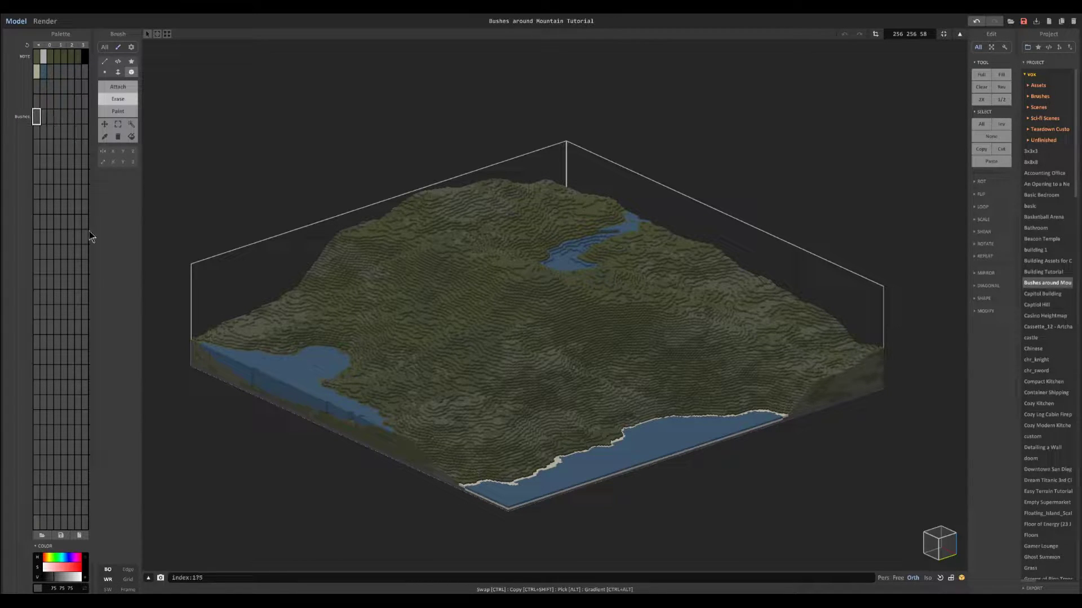
click(51, 557)
drag(51, 558, 50, 558)
click(57, 567)
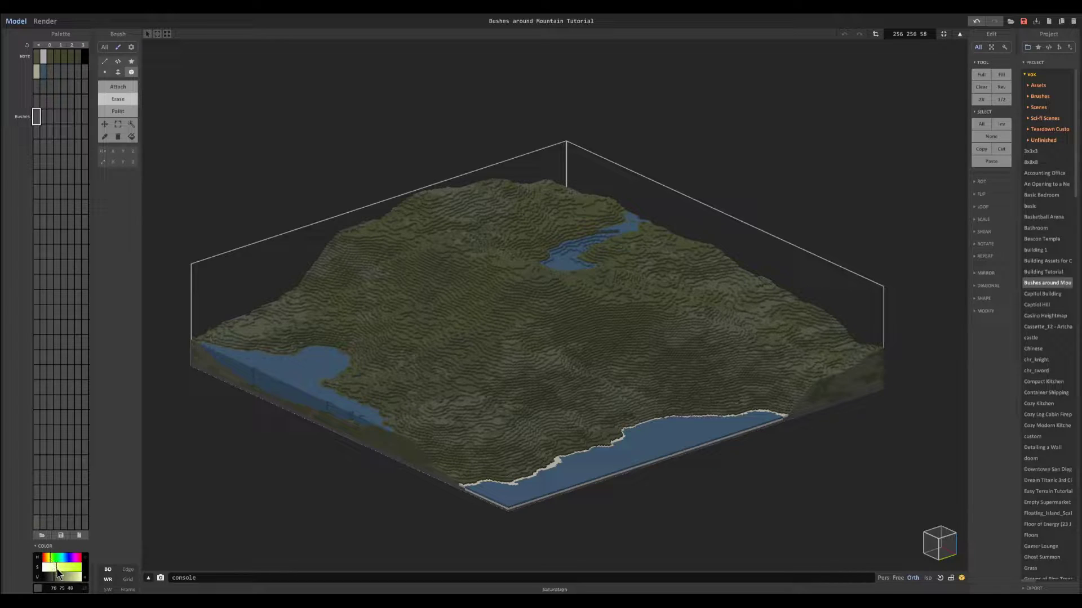
click(52, 578)
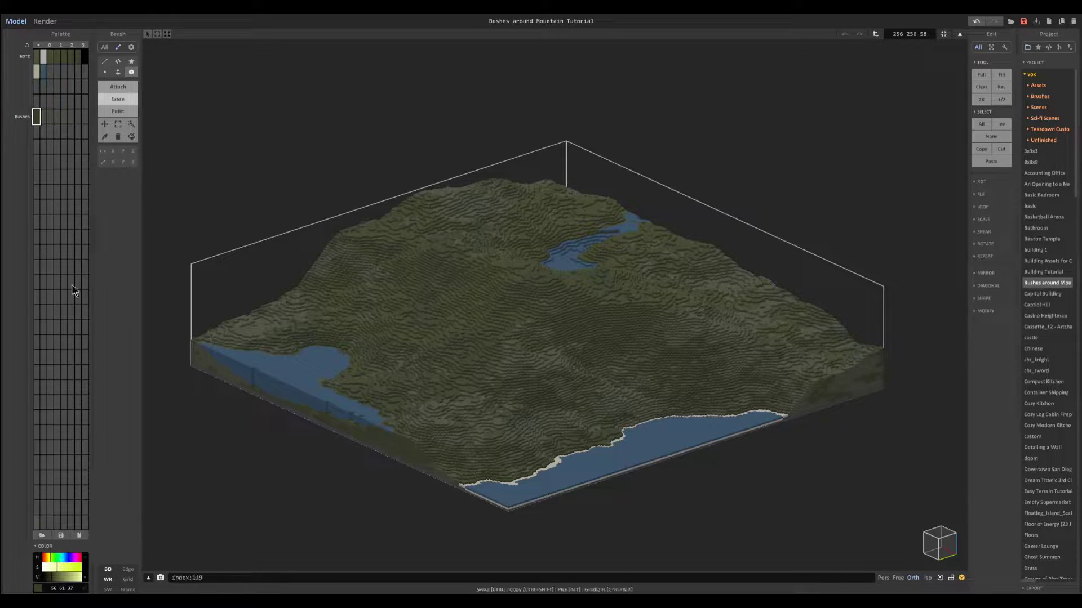
Step: Set the second Bushes swatch to a slightly brighter green with values 58 72 40
click(57, 118)
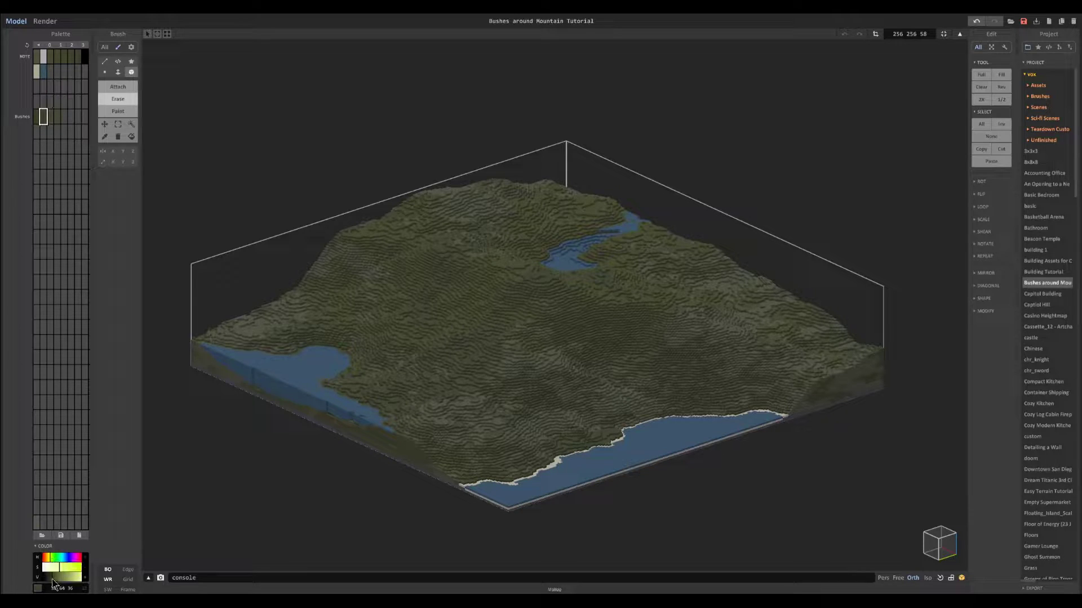
drag(53, 580, 54, 579)
click(52, 558)
Step: Region-select by colour the terrain voxels that share one of the mountain's green shades
scroll(480, 299, up, 5)
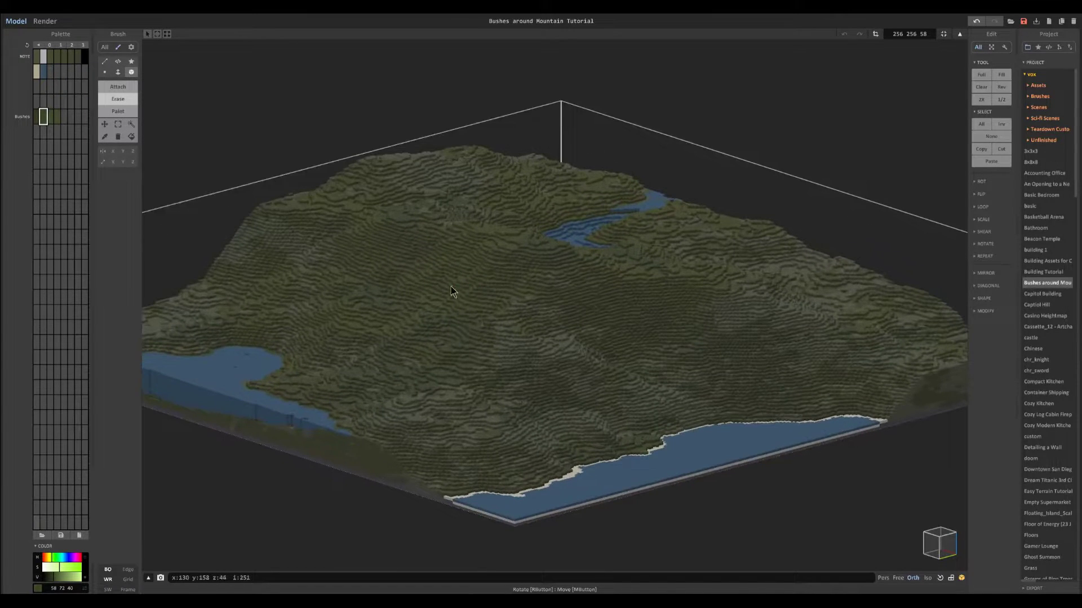
click(133, 125)
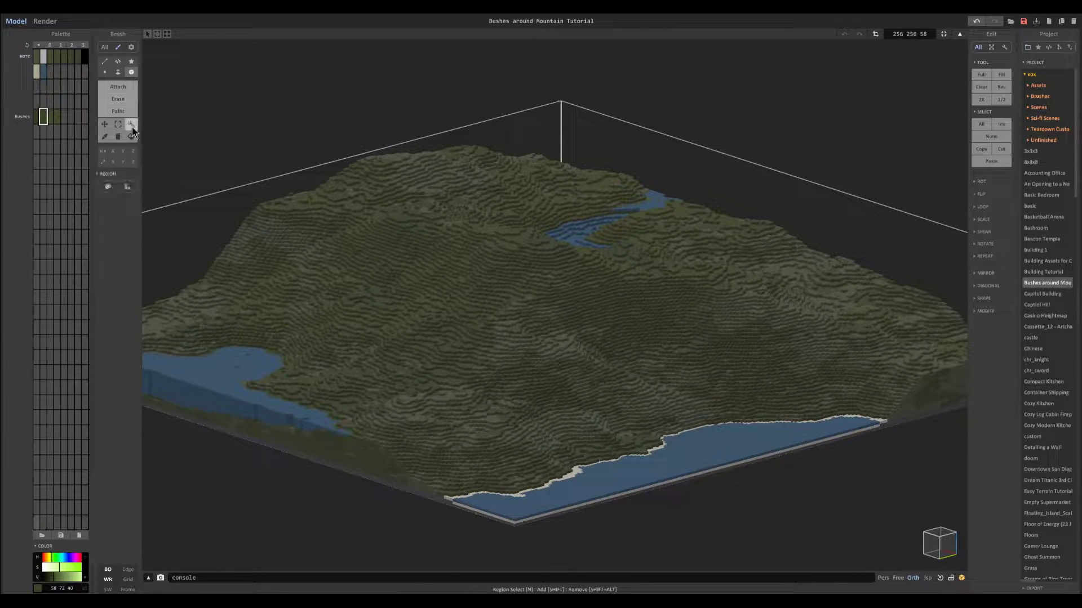
click(517, 353)
click(478, 341)
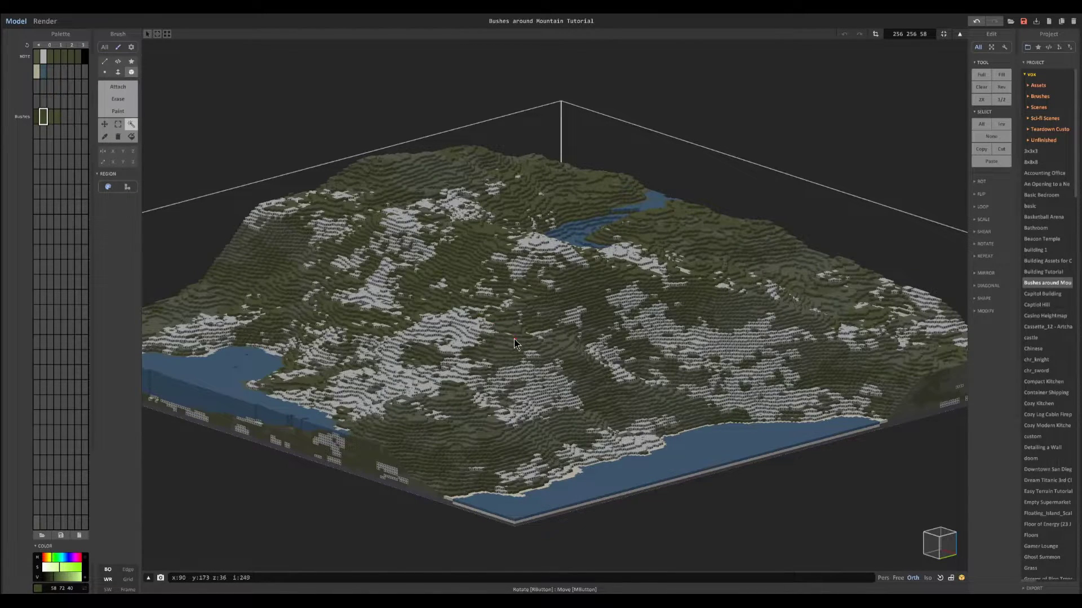
click(513, 339)
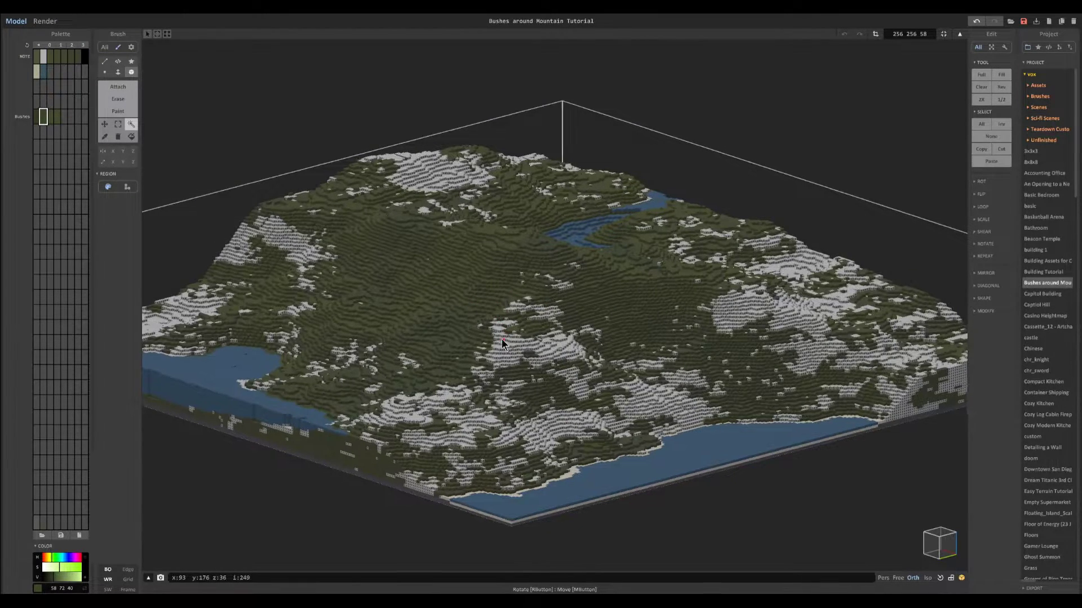
Step: Copy the selected voxels, paste them as a separate object in world view, and raise it above the terrain
scroll(507, 335, up, 3)
key(ctrl+c)
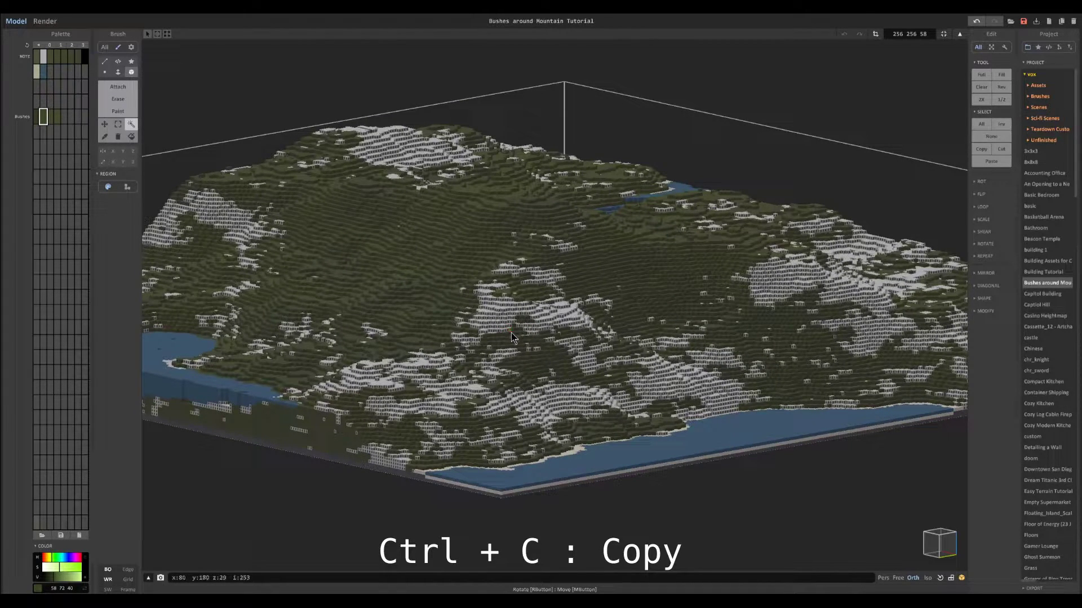
key(Tab)
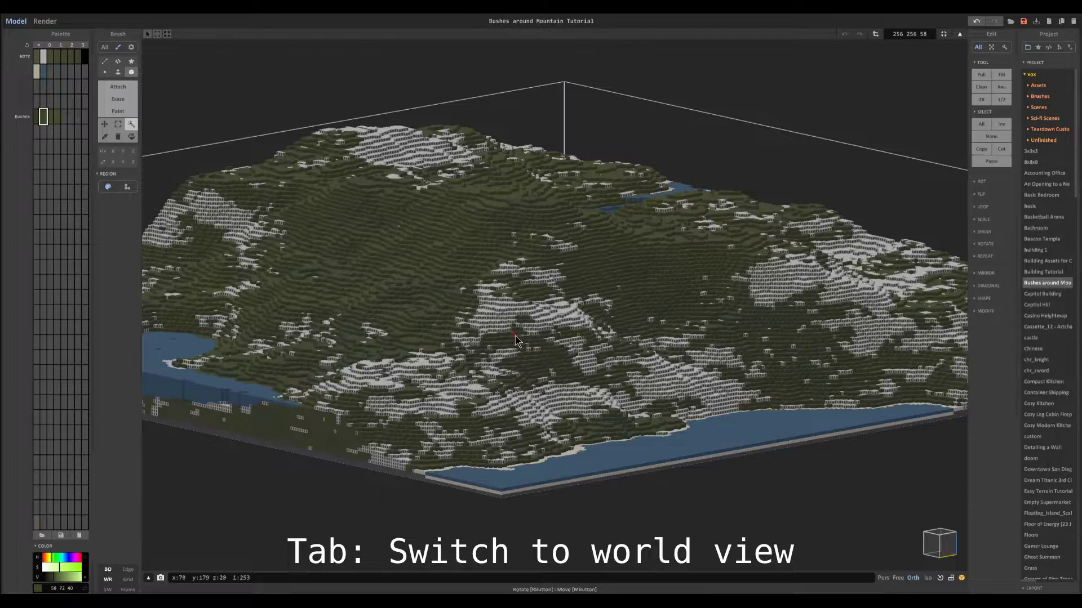
key(Tab)
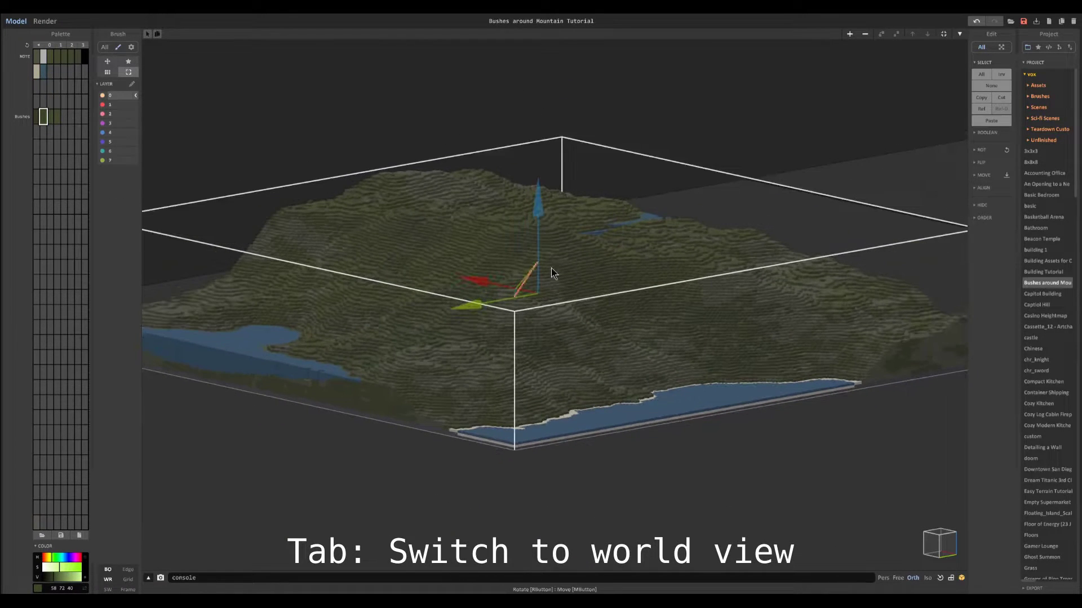
key(ctrl+v)
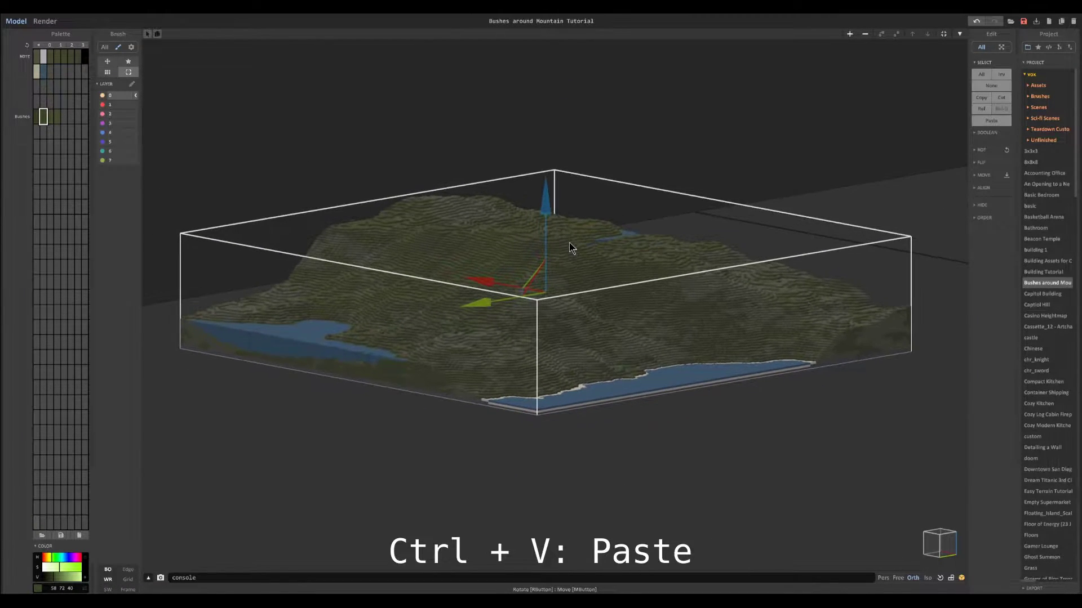
drag(549, 225, 570, 151)
Step: Open the raised object for editing and recolour its voxels randomly with the four Bushes swatches using Rand
double_click(482, 212)
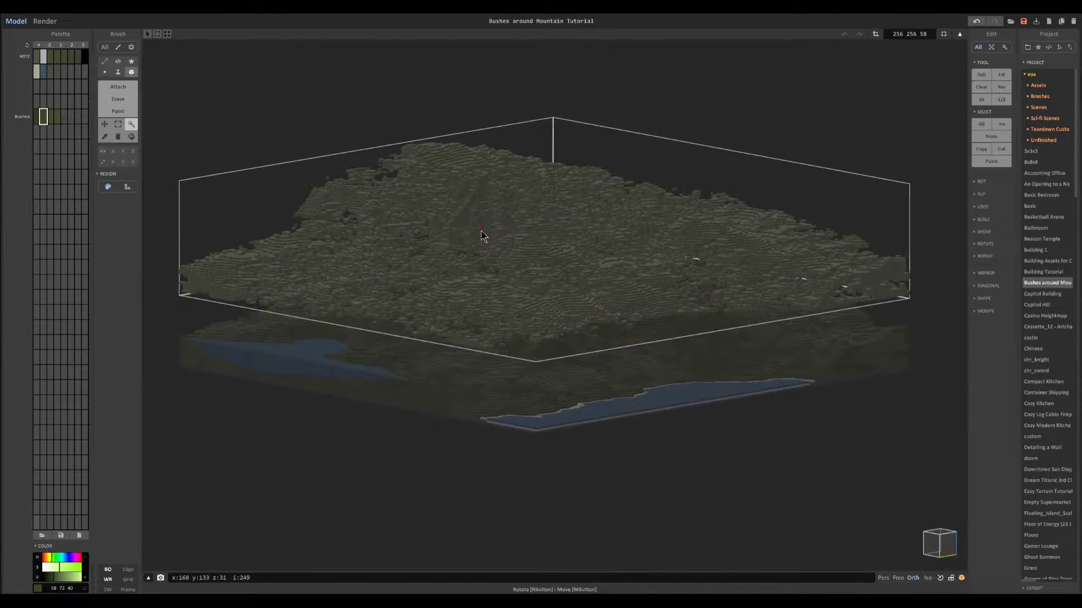
drag(57, 120, 35, 118)
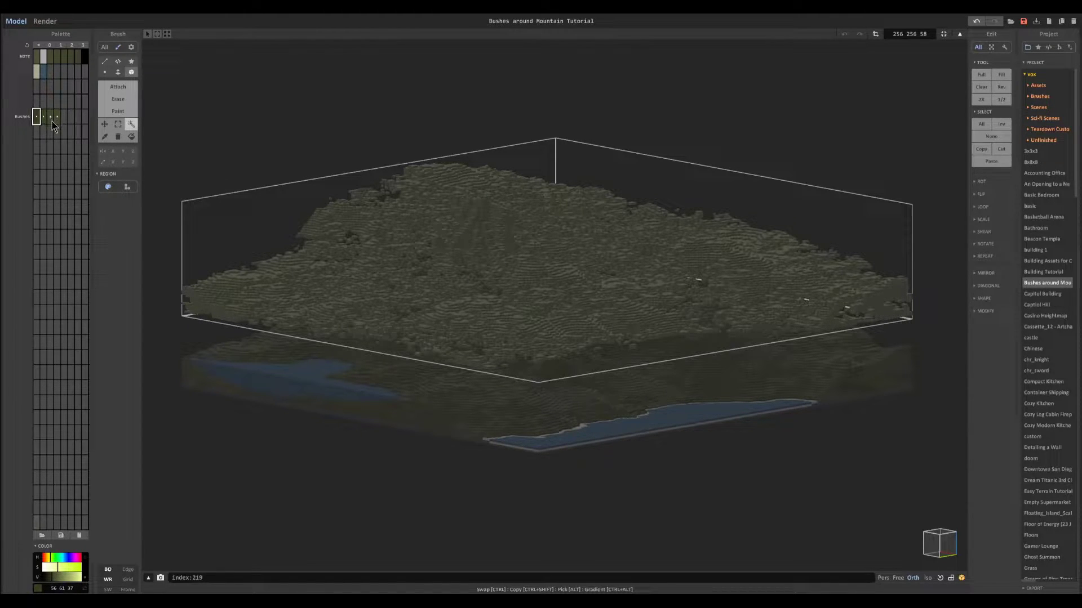
right_click(43, 120)
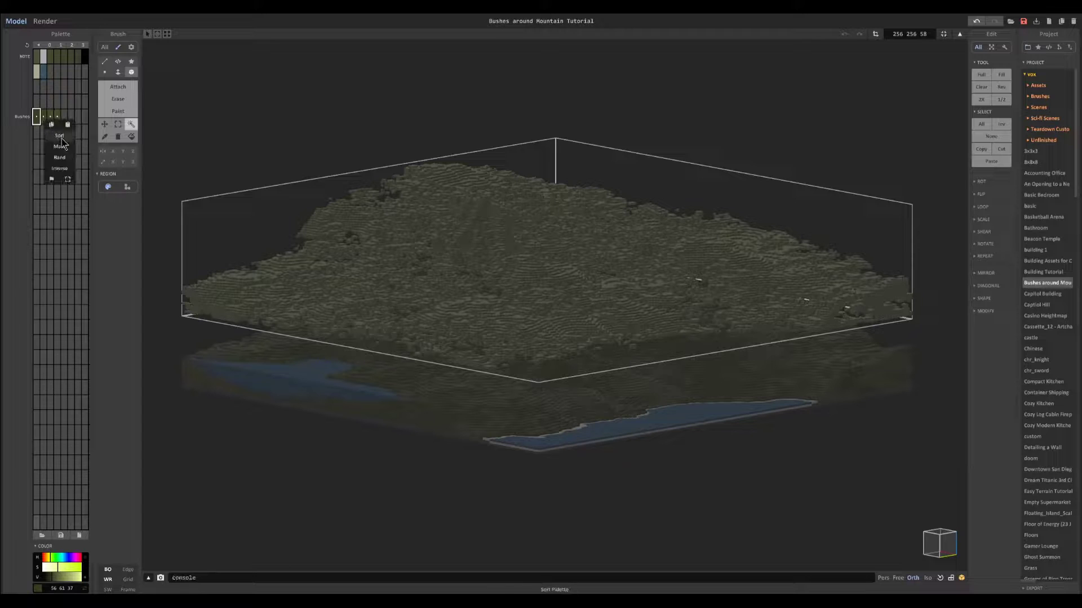
click(60, 158)
Step: Region-select the pasted voxels by colour, undo the last change, and randomise them across the Bushes swatches again
scroll(311, 205, up, 4)
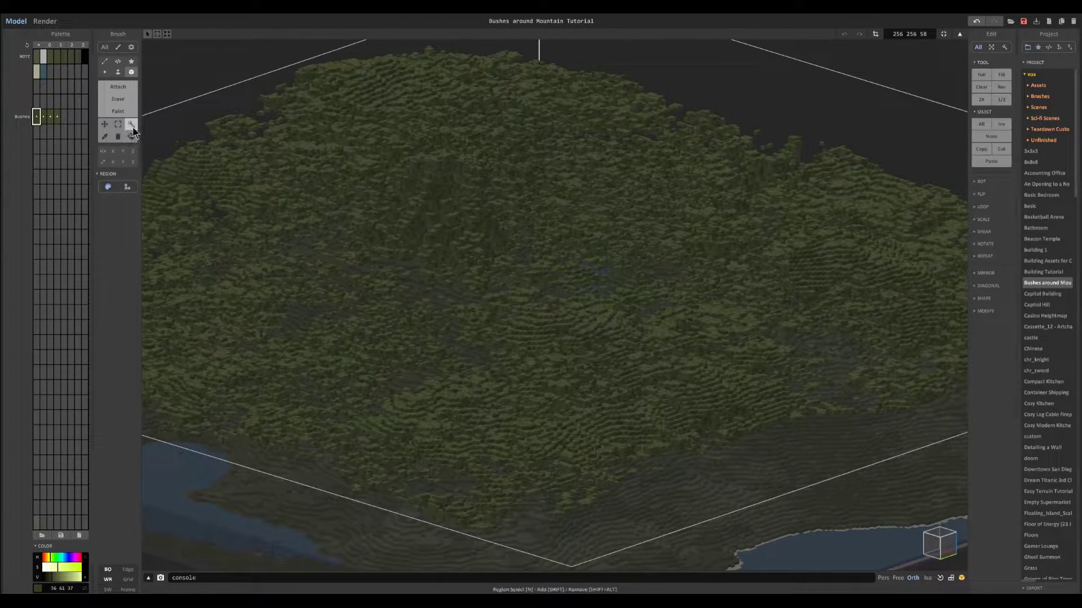
click(108, 187)
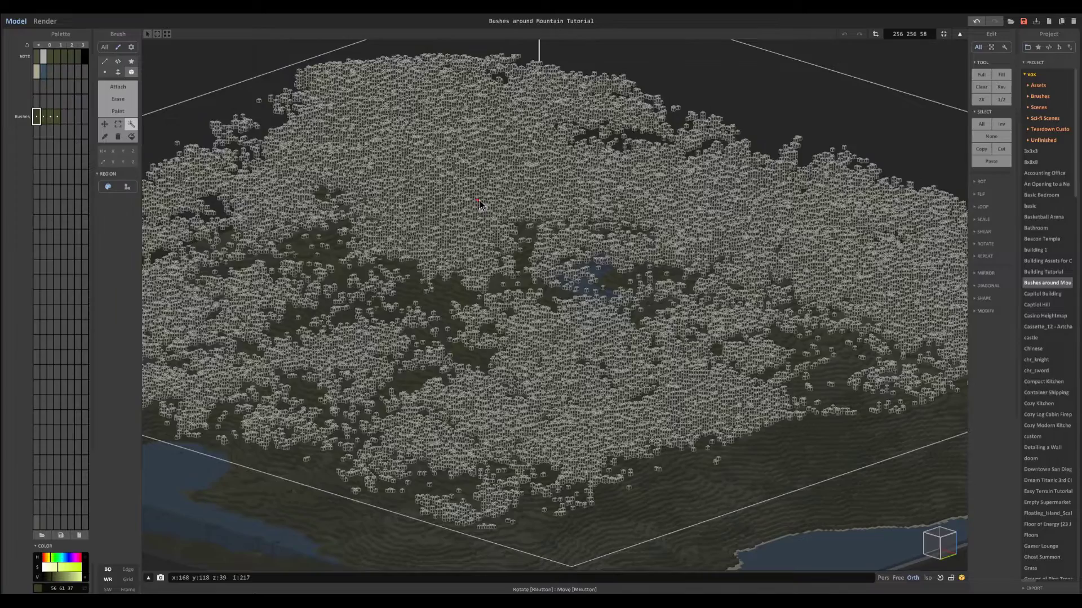
click(481, 201)
key(ctrl+z)
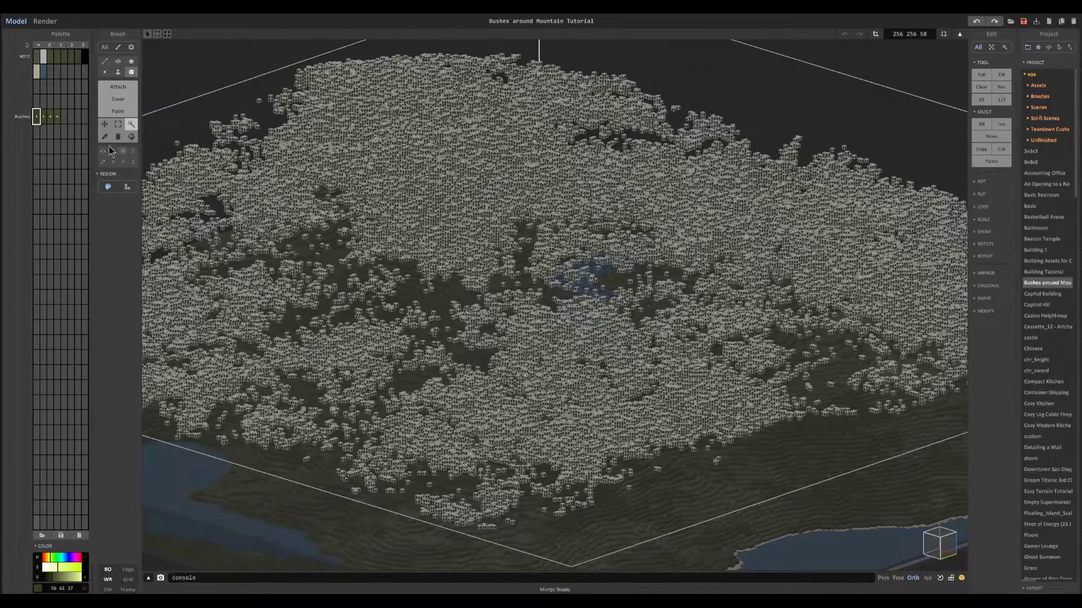
right_click(49, 118)
click(74, 156)
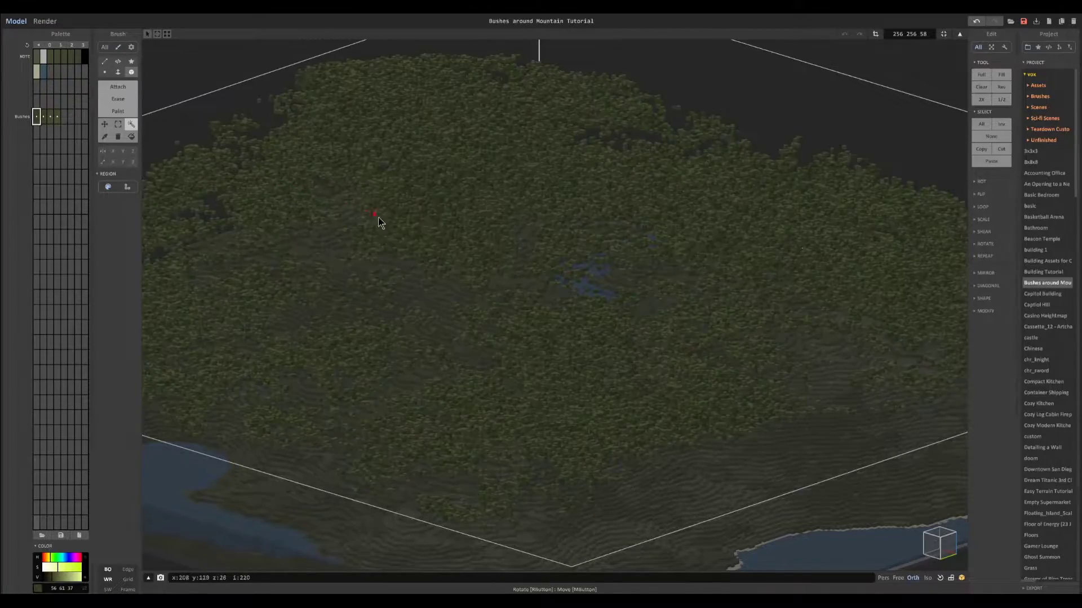
Step: Undo and redo the last change to the bush voxels while comparing their density up close
right_drag(378, 218, 458, 204)
scroll(457, 208, up, 5)
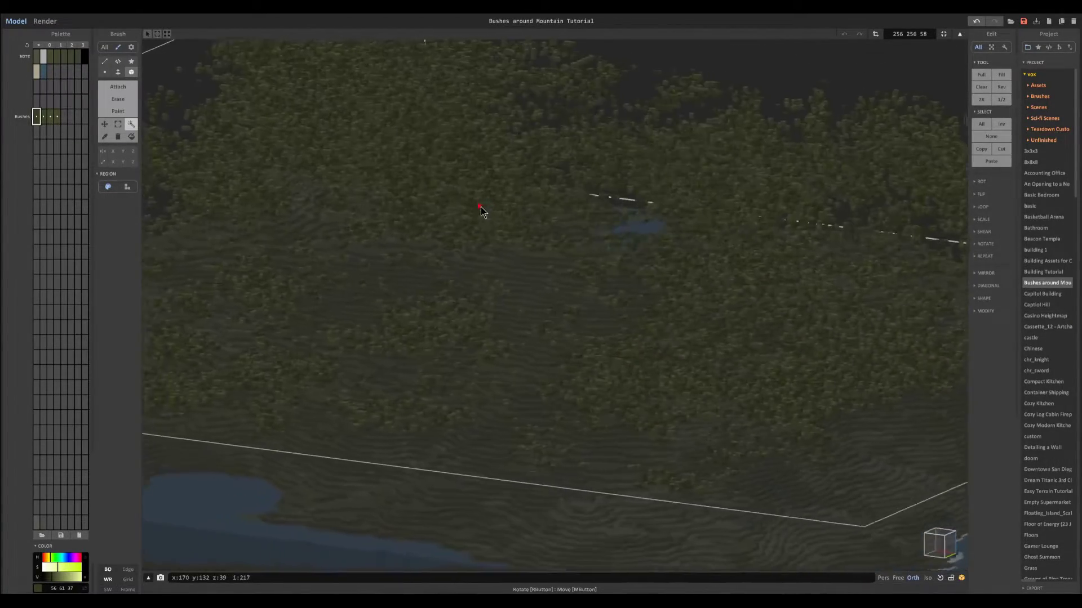
key(ctrl+z)
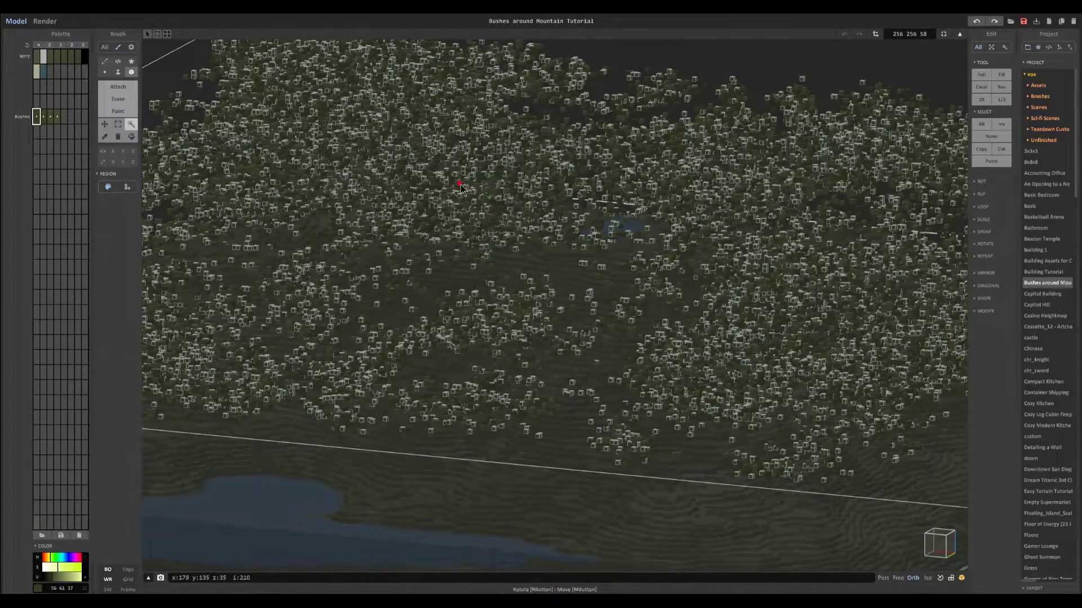
key(ctrl+y)
scroll(455, 196, down, 5)
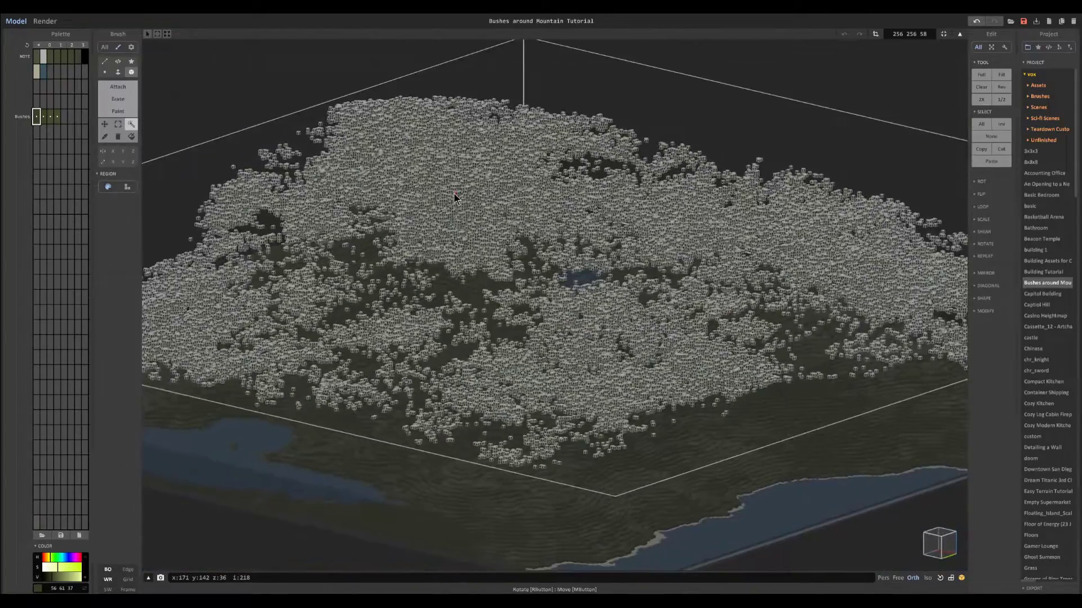
Step: Randomise the selected bush voxels across the four Bushes swatches once more and clear the selection
right_click(51, 116)
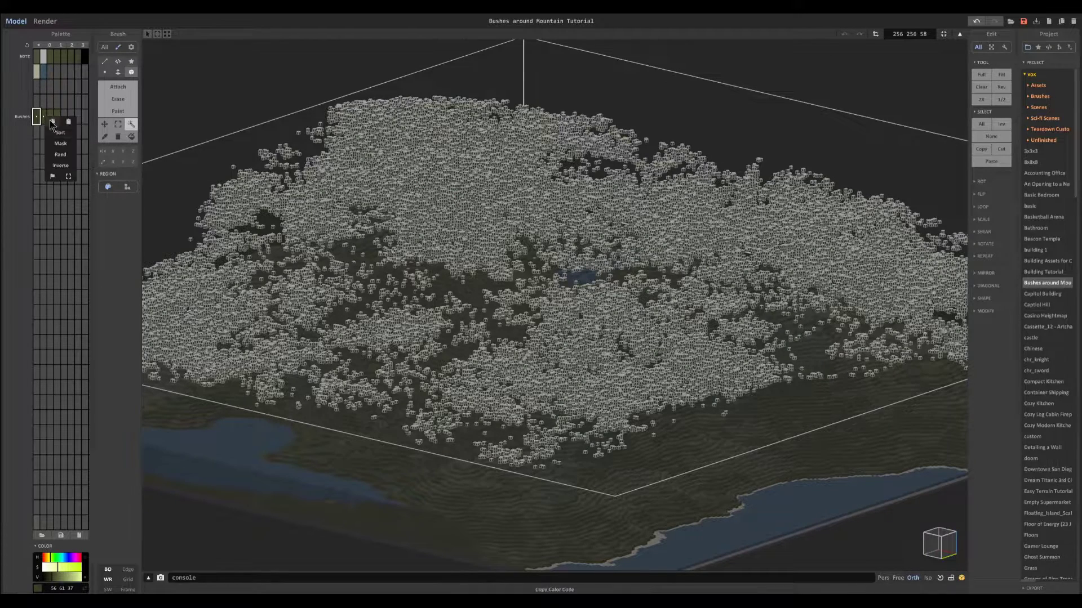
click(62, 158)
key(ctrl+d)
right_drag(441, 212, 425, 208)
Step: Fit the bush object's bounds to its voxels and lower it back onto the terrain in world view
scroll(457, 206, down, 3)
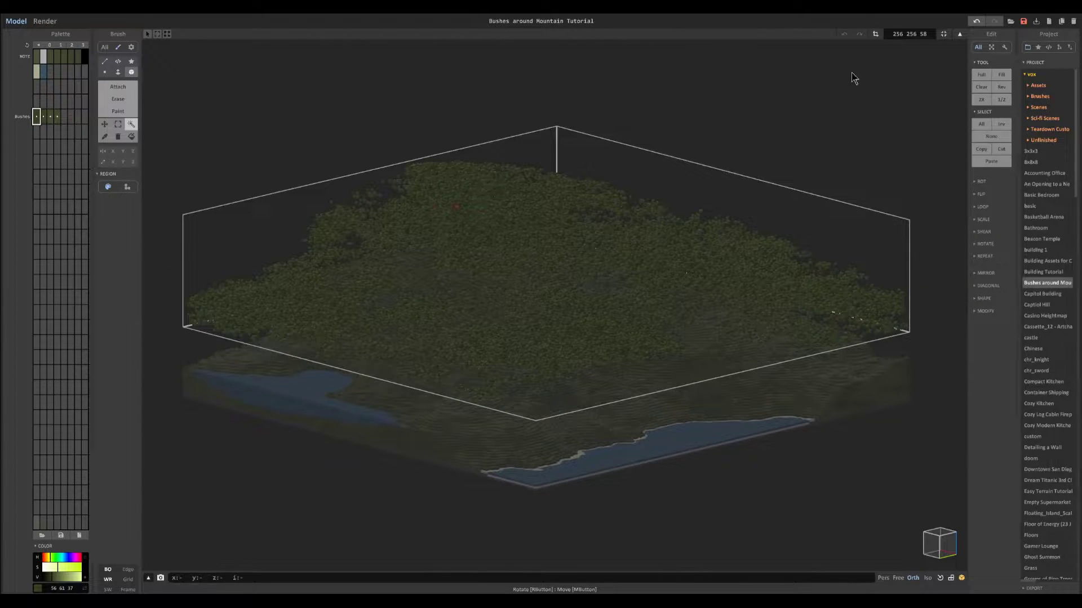
click(943, 34)
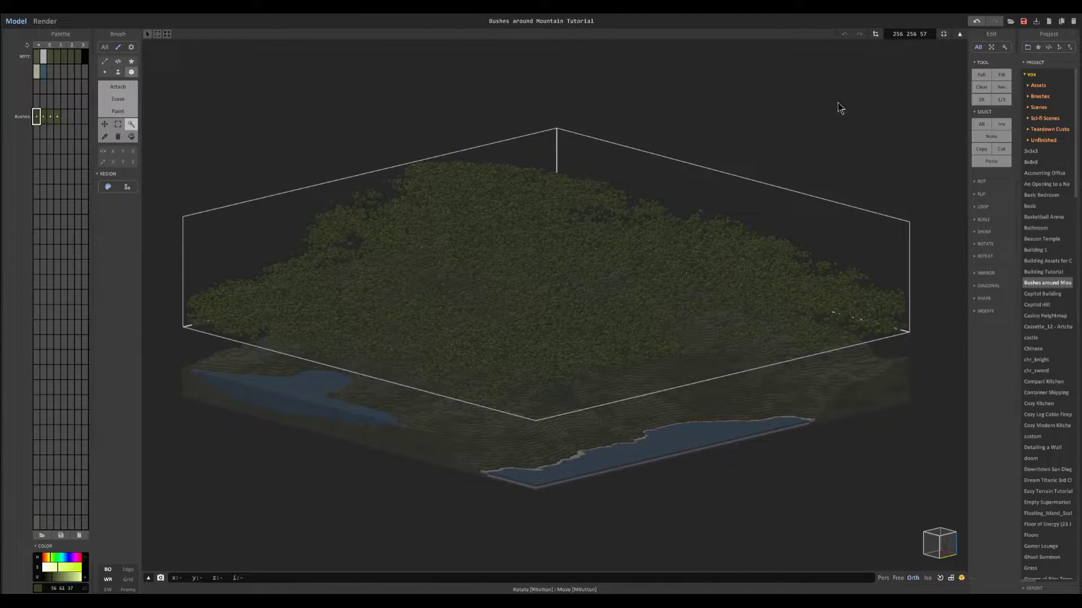
key(Tab)
drag(543, 189, 546, 256)
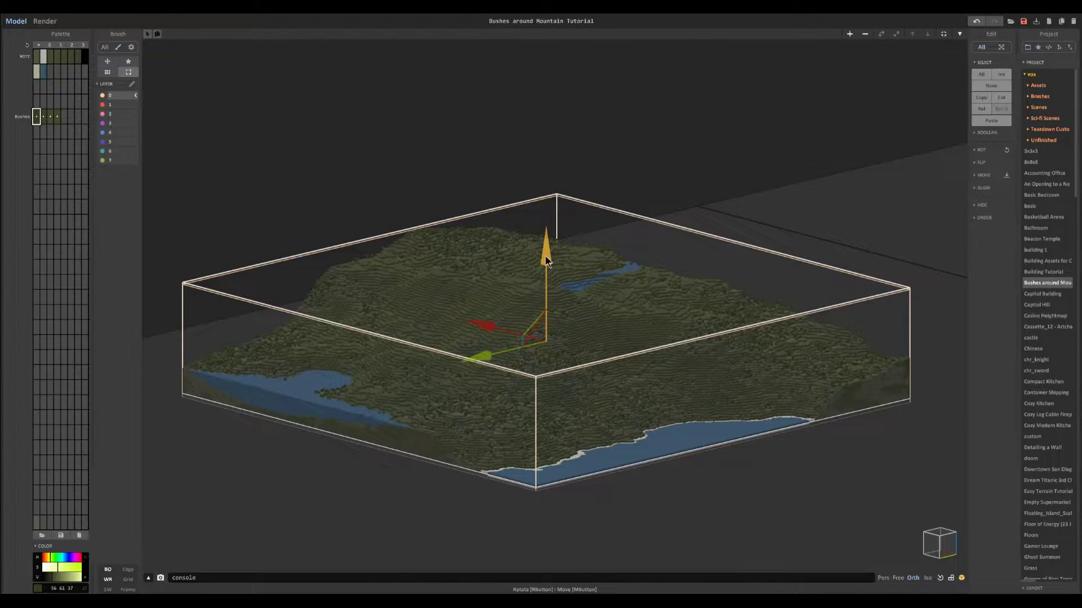
right_drag(518, 292, 520, 302)
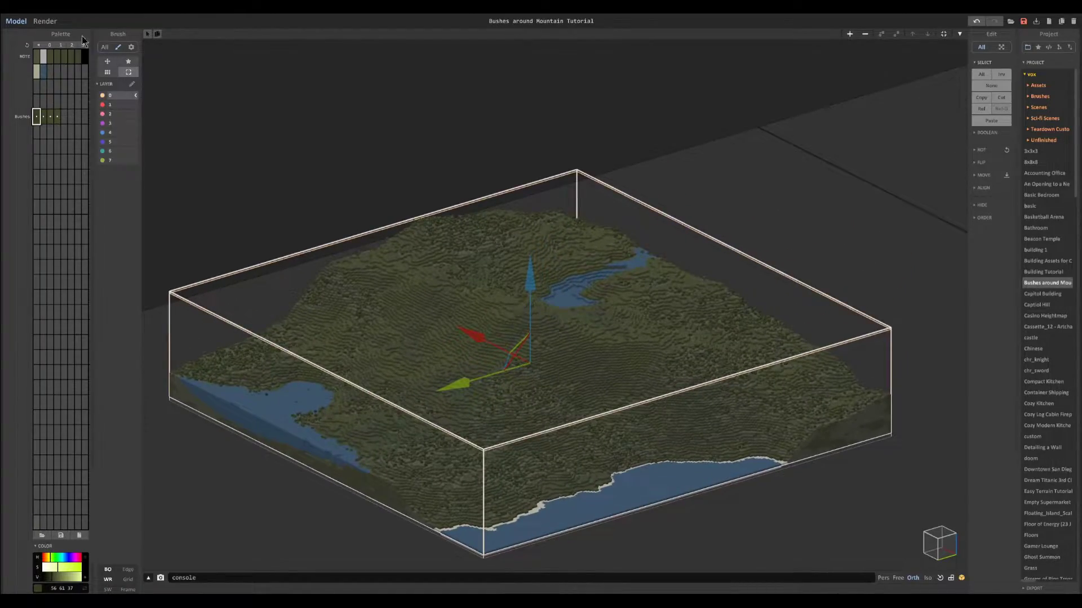
Step: Preview the bush-covered mountain in render mode with the whole terrain framed, and return to modelling
click(45, 21)
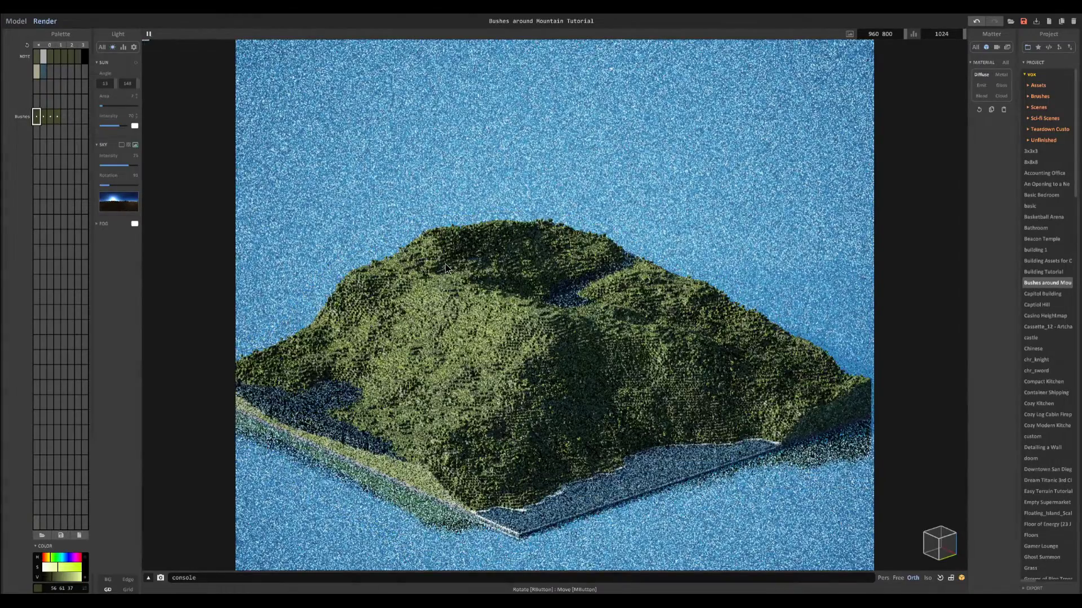
middle_drag(445, 264, 442, 235)
scroll(442, 234, down, 2)
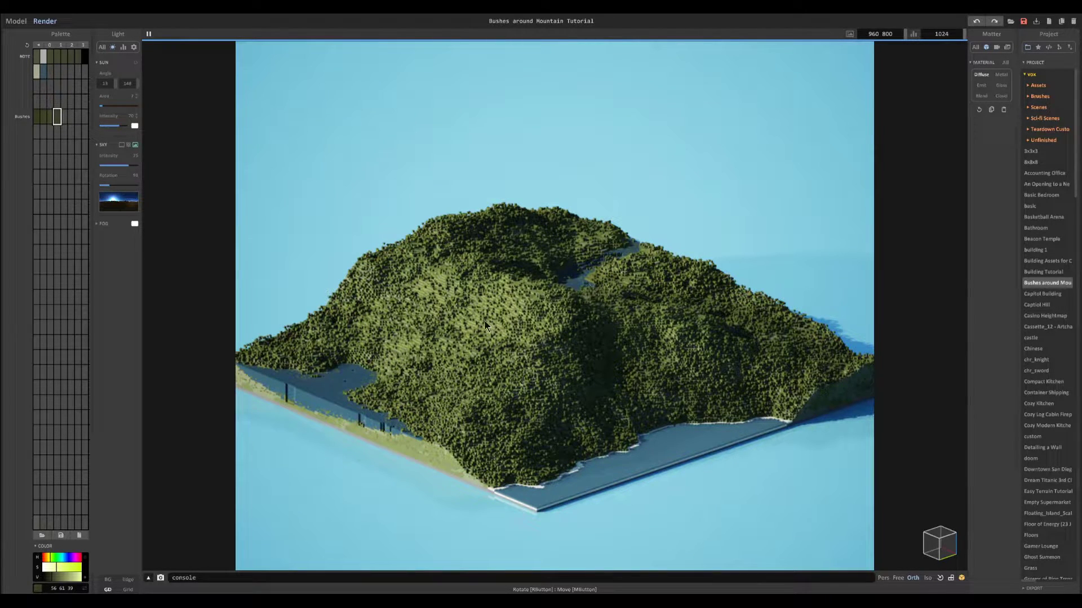
click(17, 22)
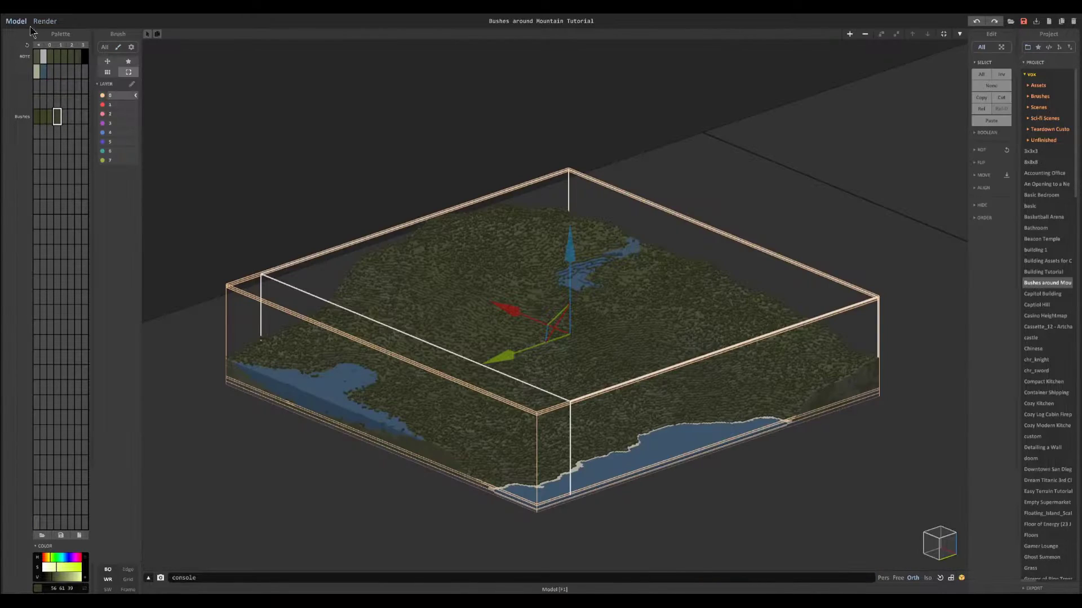
Step: Try raising one of the bush objects above the terrain and undo the move
click(491, 278)
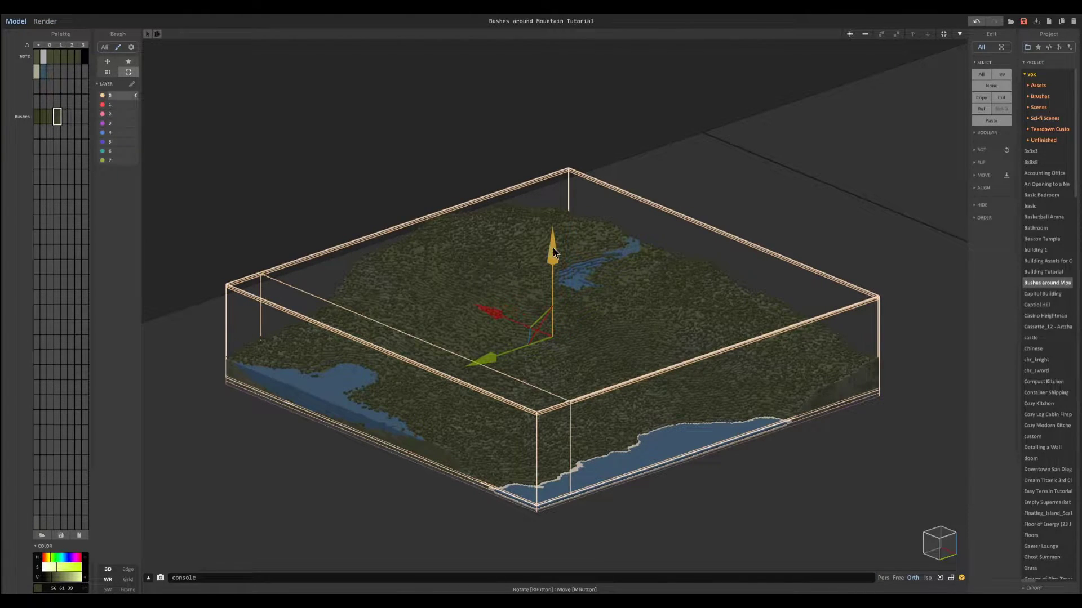
drag(552, 248, 555, 223)
key(ctrl+z)
Step: Try deleting one bush object to compare the terrain's coverage, and undo the deletion
click(482, 294)
key(Delete)
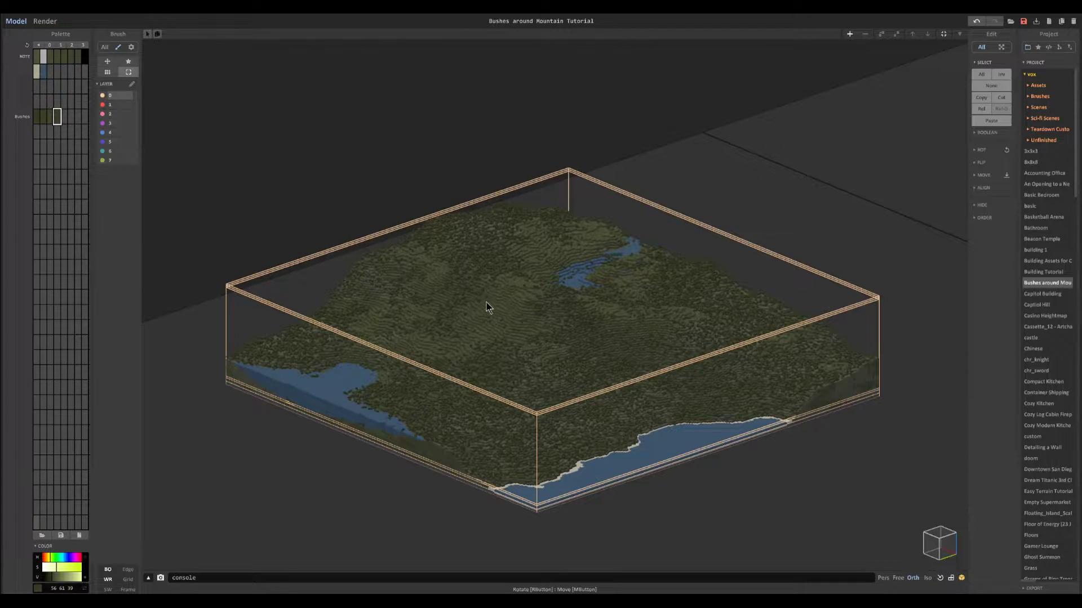
right_drag(495, 310, 509, 313)
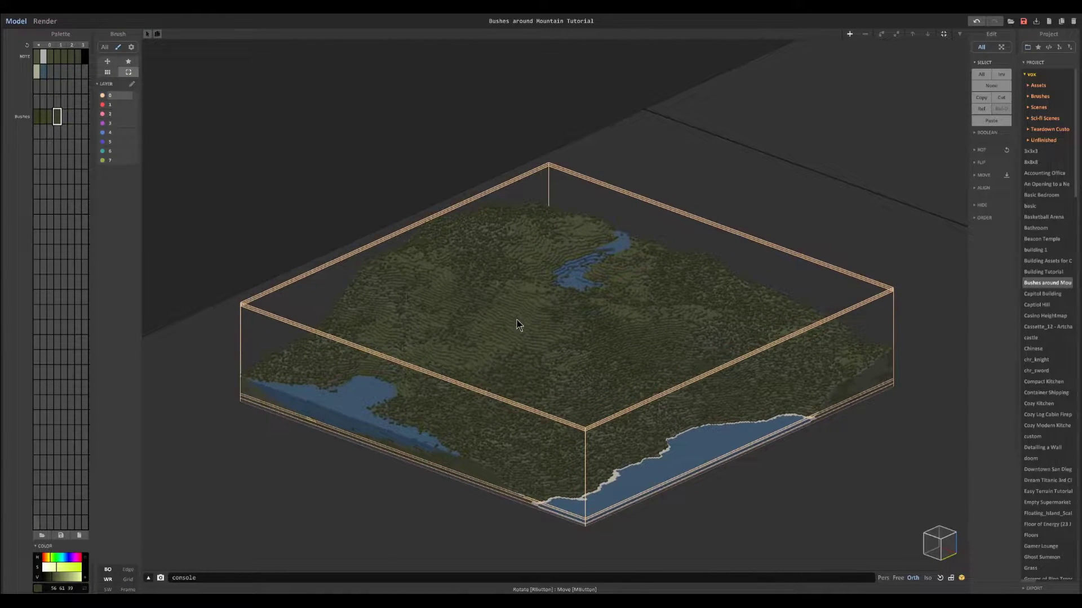
key(ctrl+z)
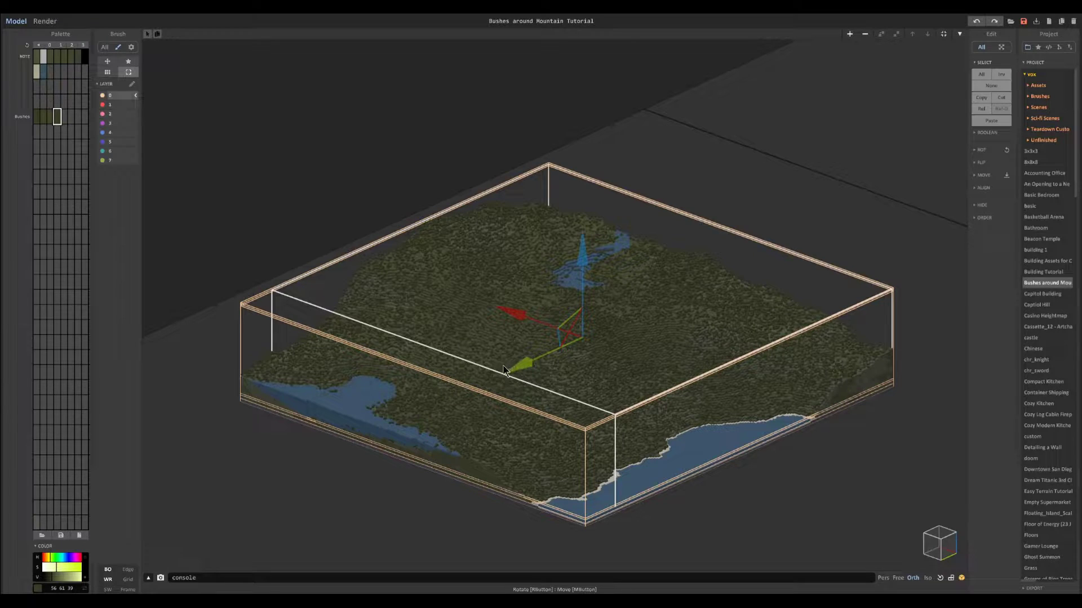
Step: Open a bush object for voxel editing and set the 3D voxel eraser's brush size to 10
key(ctrl+d)
double_click(524, 363)
mouse_move(524, 363)
right_down()
mouse_move(515, 359)
mouse_move(536, 363)
right_up()
scroll(536, 363, up, 5)
click(104, 72)
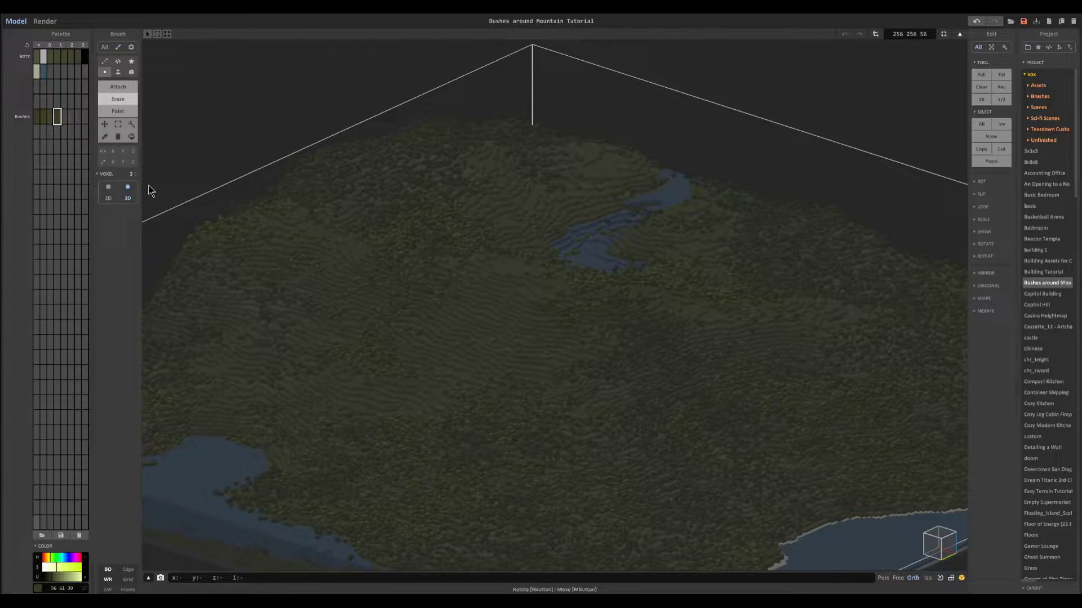
drag(128, 174, 129, 167)
Step: Erase the bush voxels covering the river in the open bush object and return to world view
right_drag(465, 354, 518, 307)
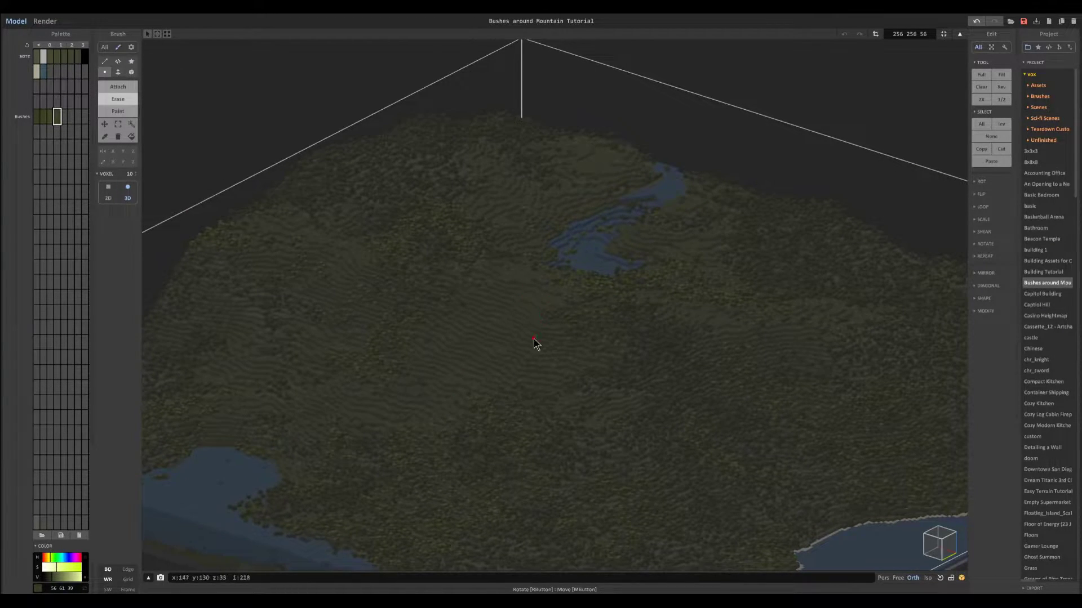
right_drag(482, 238, 462, 226)
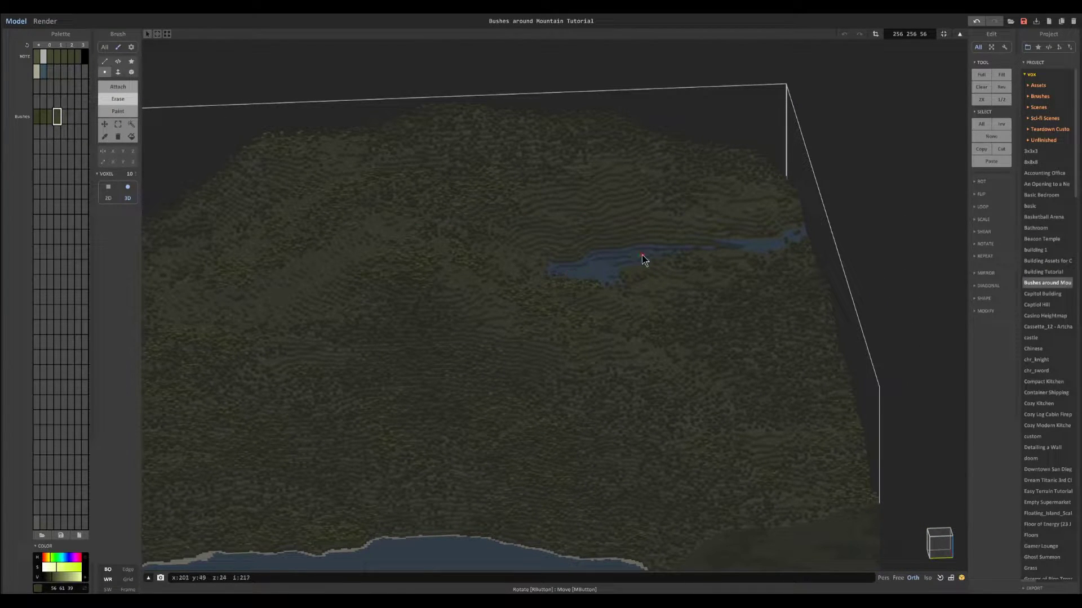
right_drag(643, 256, 621, 273)
key(Tab)
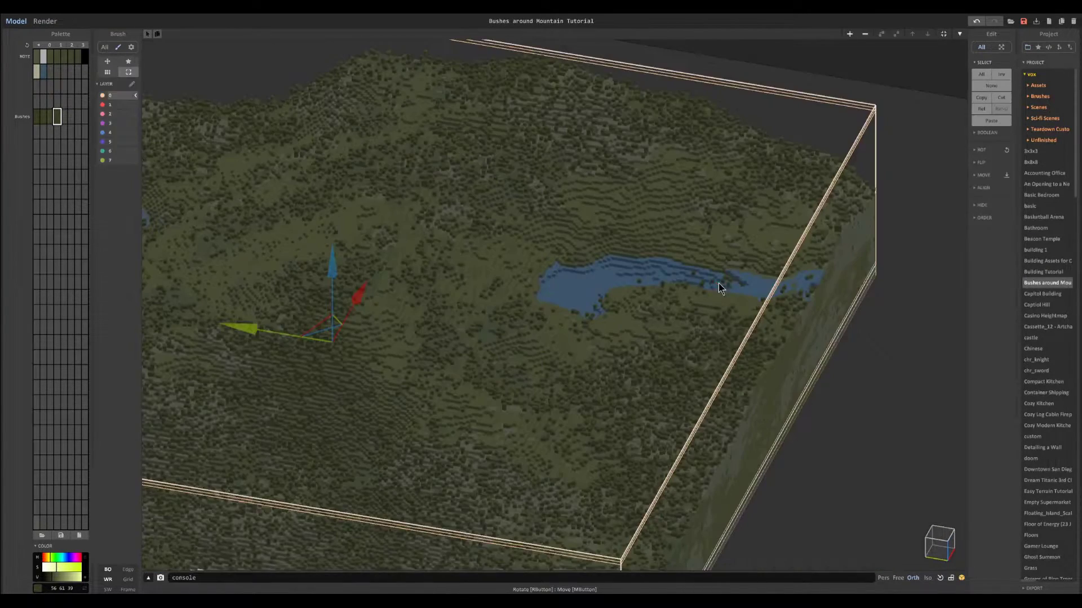
Step: Open the other bush object and erase its voxels over the river near the mountain's back edge
key(Tab)
key(Tab)
key(Tab)
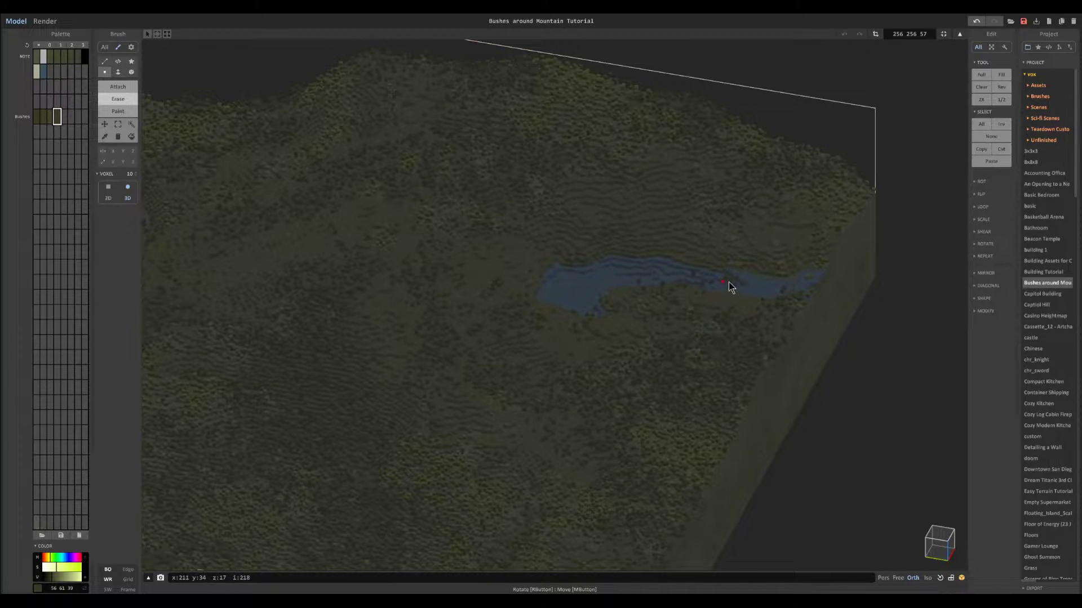
click(729, 283)
right_drag(721, 283, 635, 275)
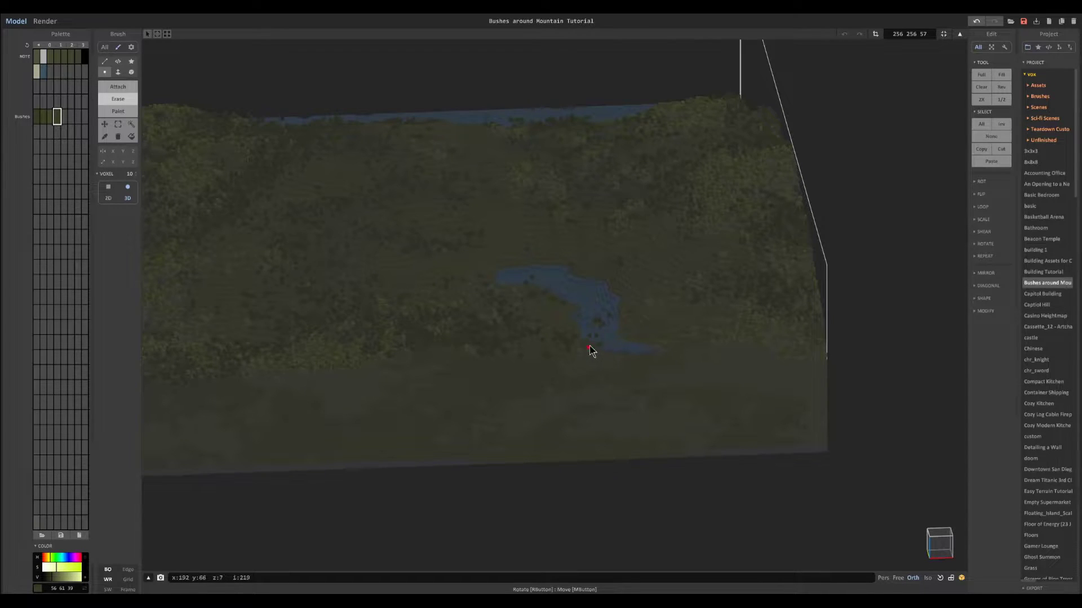
right_drag(622, 313, 625, 329)
scroll(643, 367, up, 3)
key(Tab)
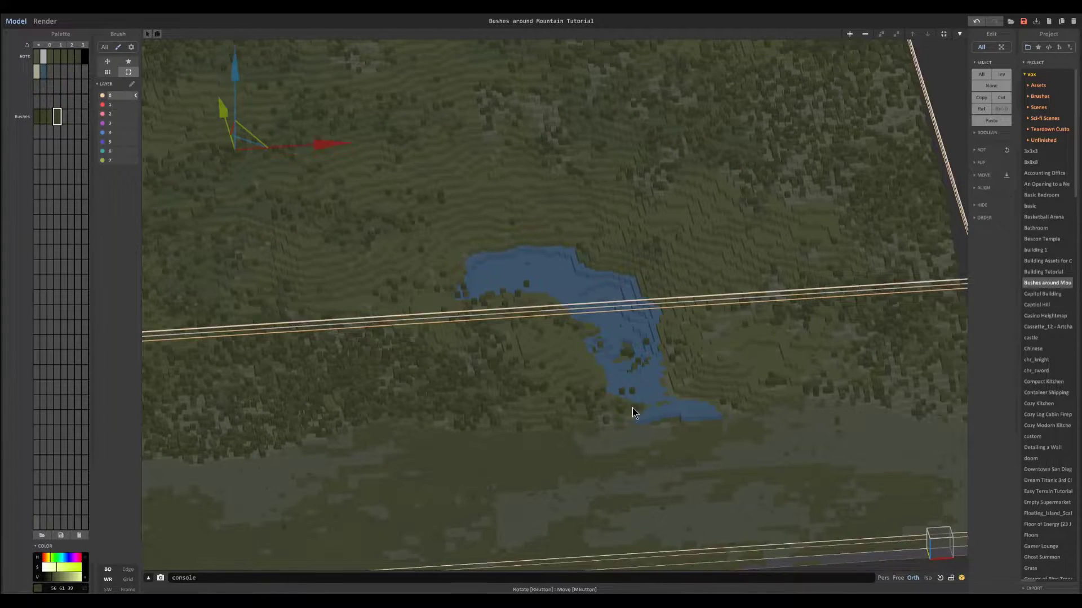
key(Tab)
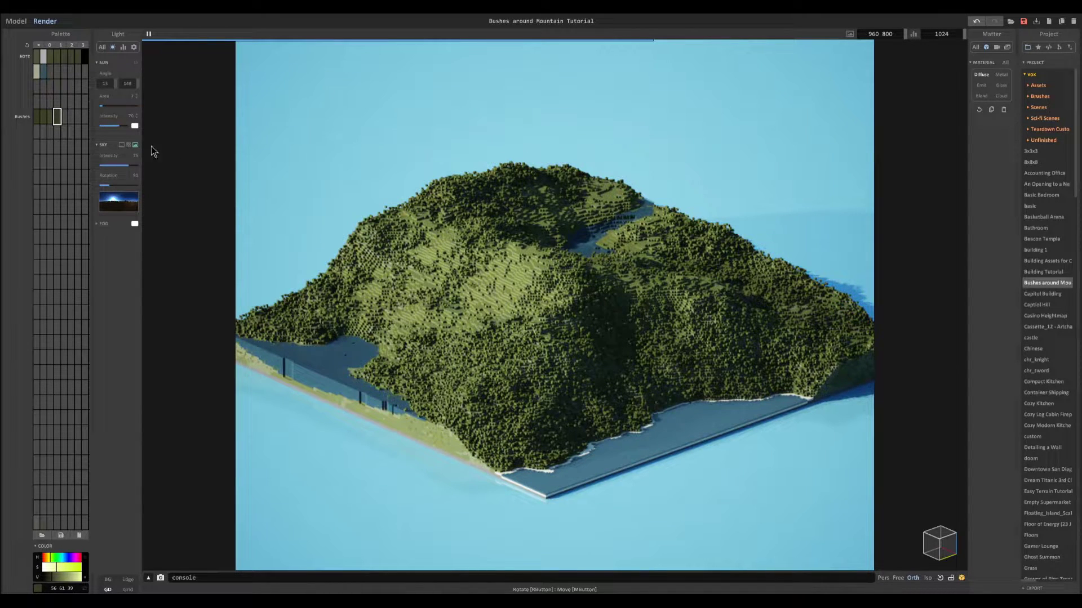
Step: Darken the first colour of the Bushes palette row to RGB 44 50 22
click(37, 117)
click(52, 578)
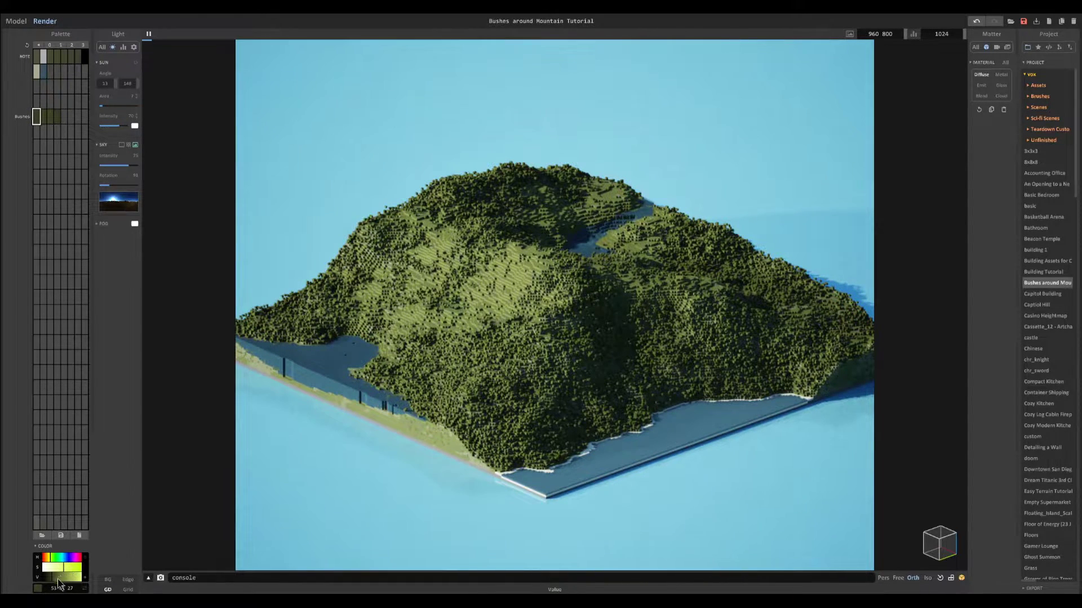
click(50, 579)
Step: Set the third Bushes palette colour to RGB 70 67 35 and the second to RGB 53 66 41
click(50, 116)
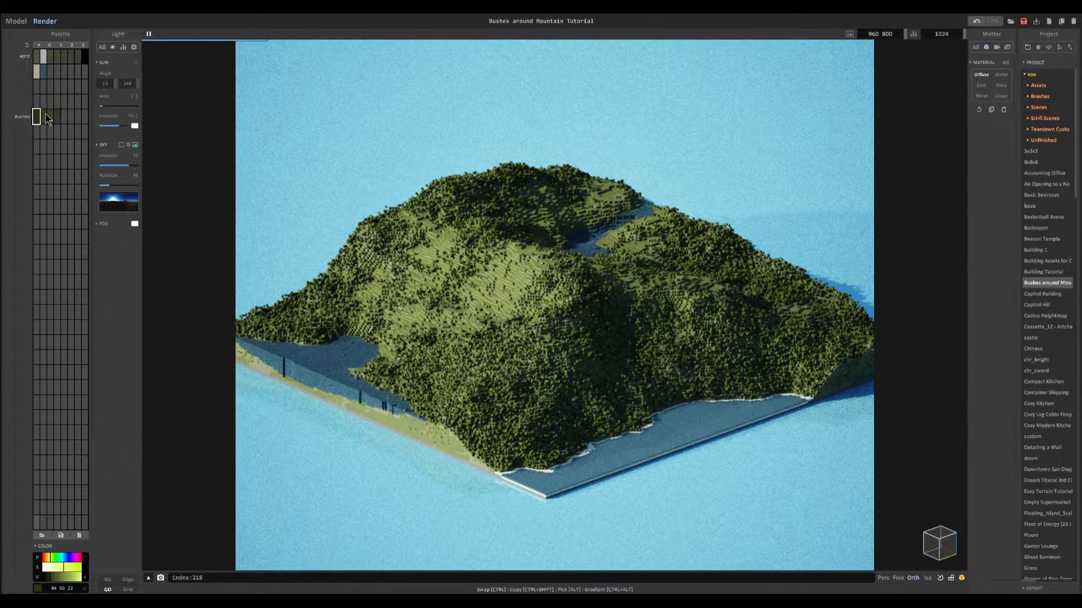
click(49, 556)
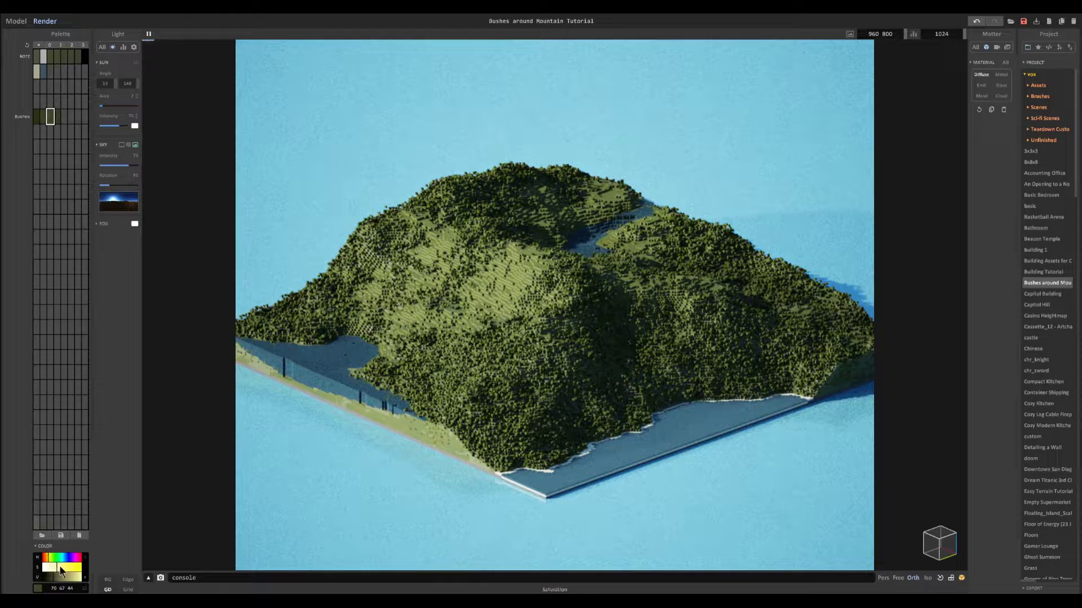
click(55, 578)
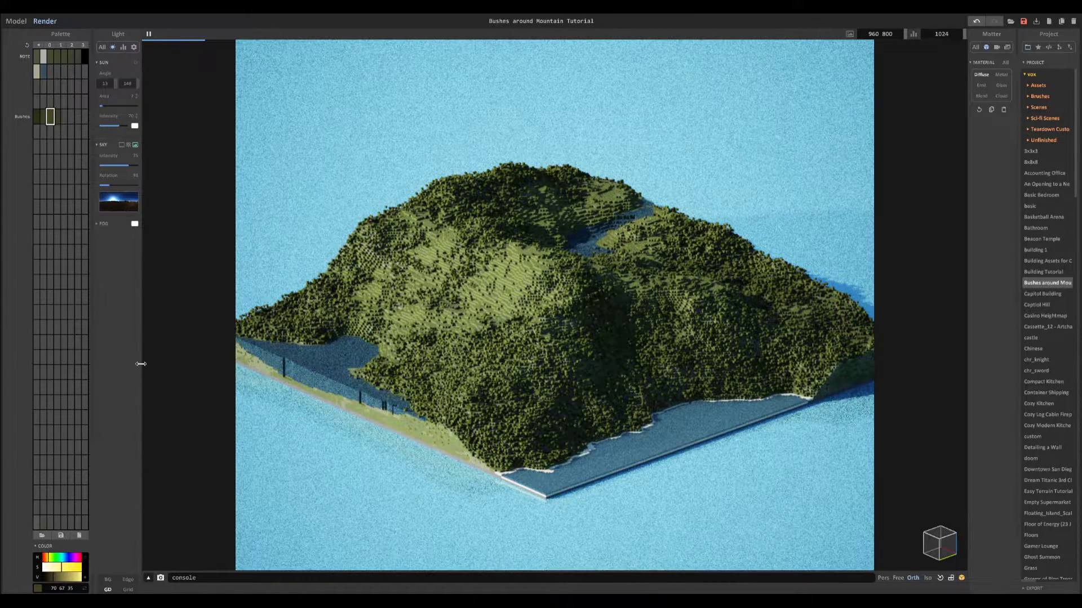
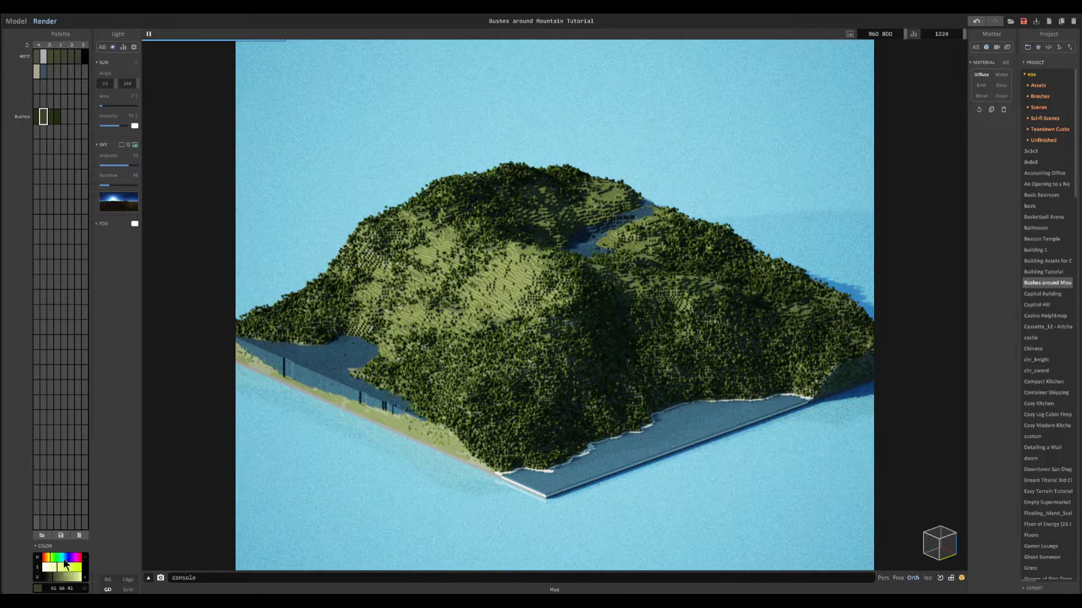
click(49, 557)
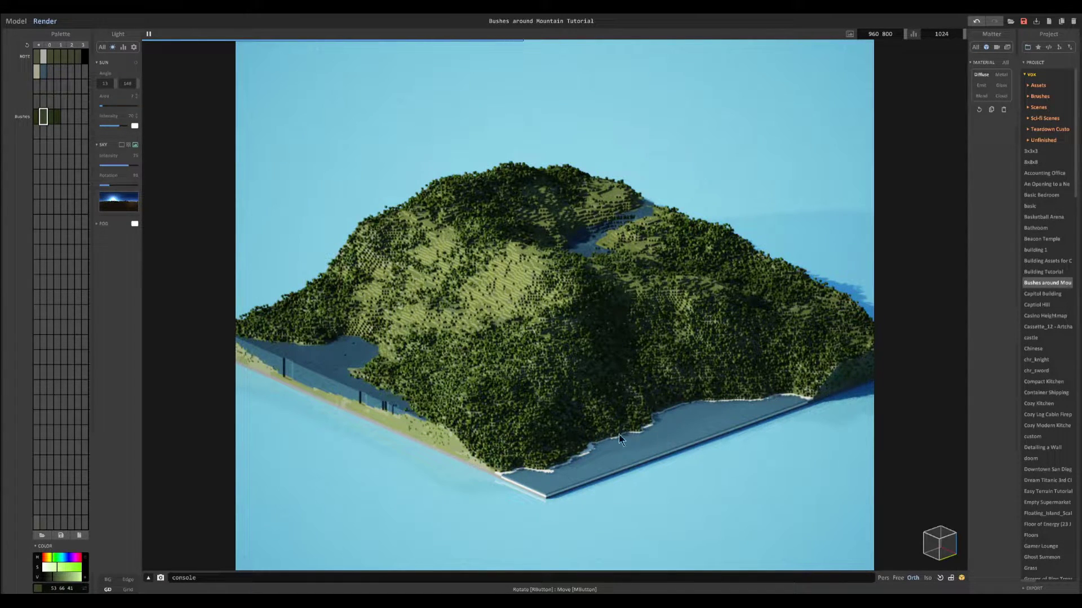
Step: Return to modelling, add a new object, and place it over the water at the mountain's shoreline
click(16, 21)
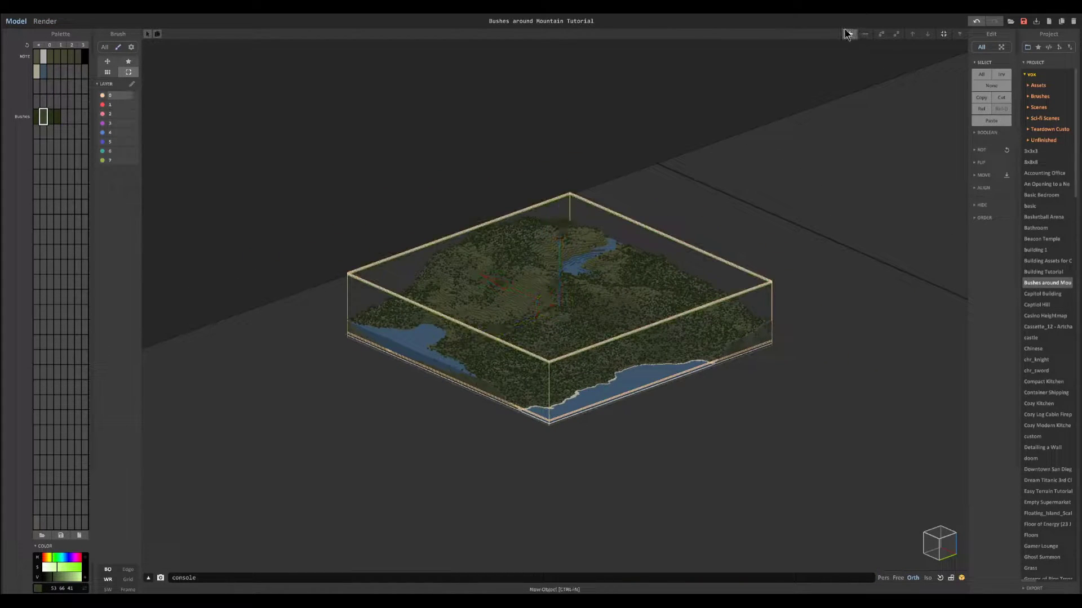
scroll(721, 316, down, 3)
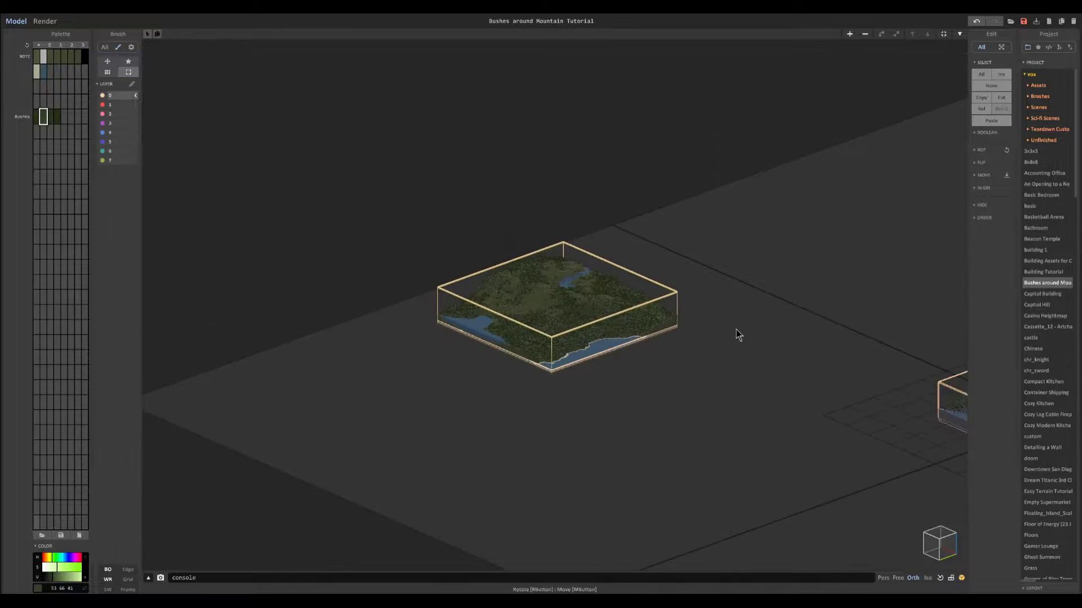
middle_drag(728, 323, 559, 286)
drag(774, 359, 324, 297)
middle_drag(324, 297, 593, 312)
scroll(607, 353, up, 3)
scroll(455, 332, up, 3)
scroll(594, 312, up, 2)
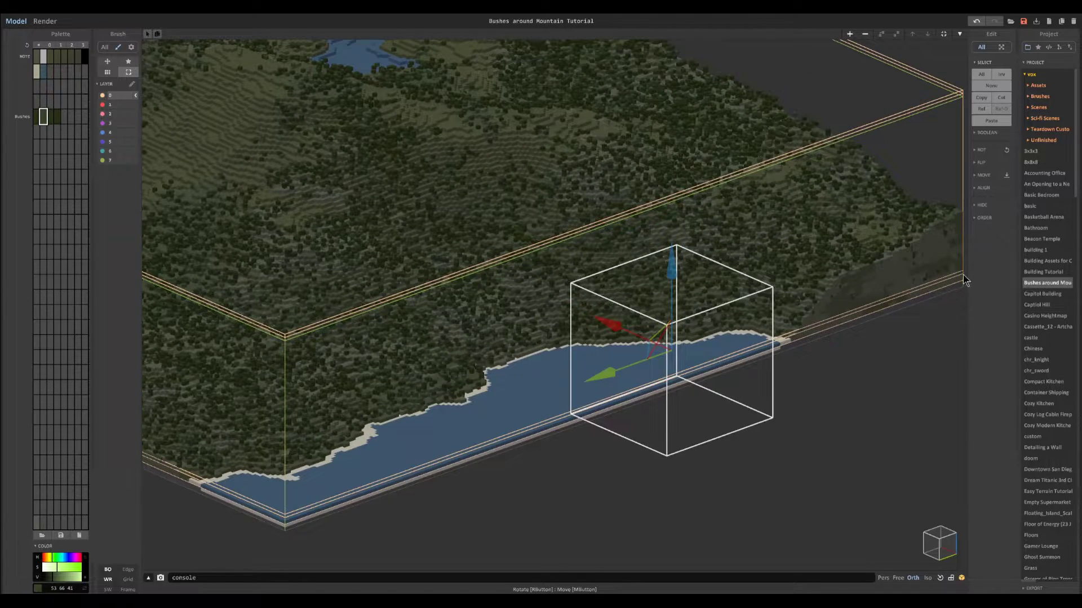
Step: Open the new 40 × 40 × 40 object for editing and generate a shape with the mandelbulb shader
key(Tab)
click(1048, 47)
scroll(1047, 288, down, 5)
click(1040, 296)
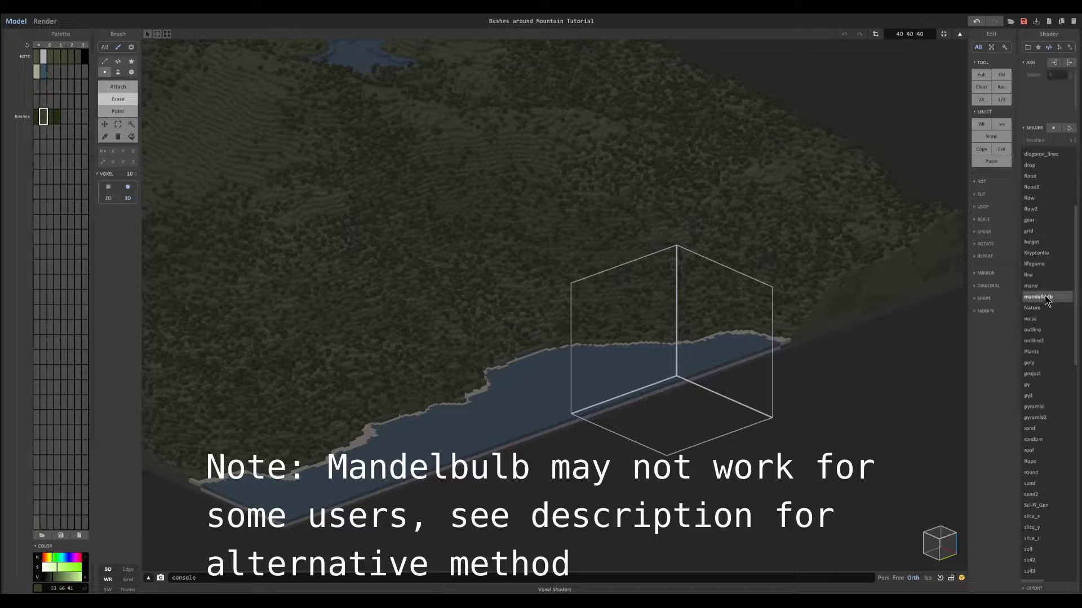
click(1051, 129)
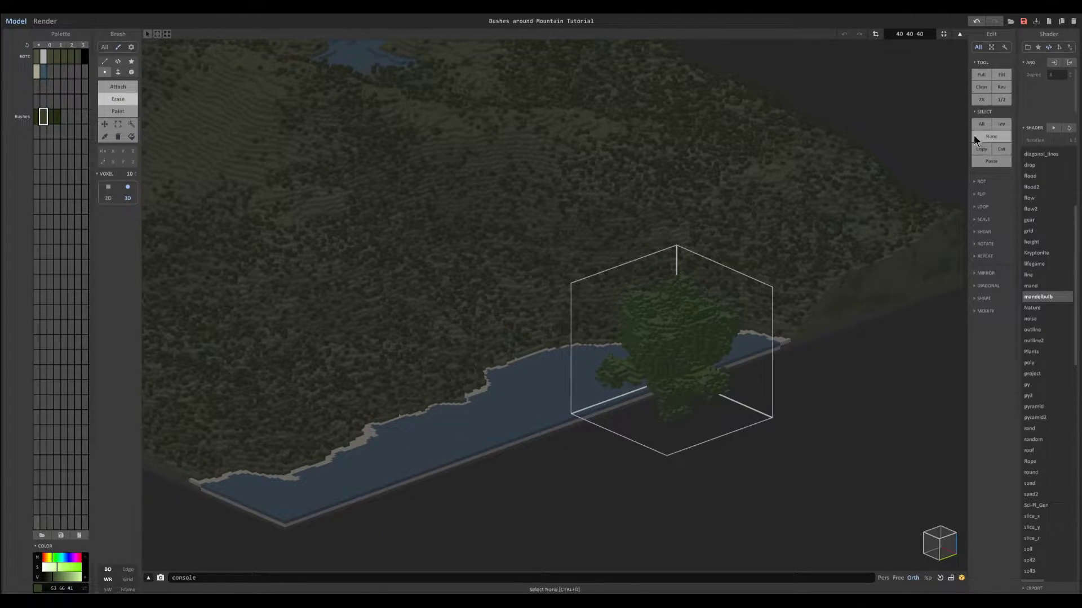
Step: Fill the mandelbulb shape with brown, RGB 102 84 47, from a new palette row labelled Trees
middle_drag(692, 336, 428, 304)
scroll(627, 326, up, 1)
scroll(358, 272, up, 4)
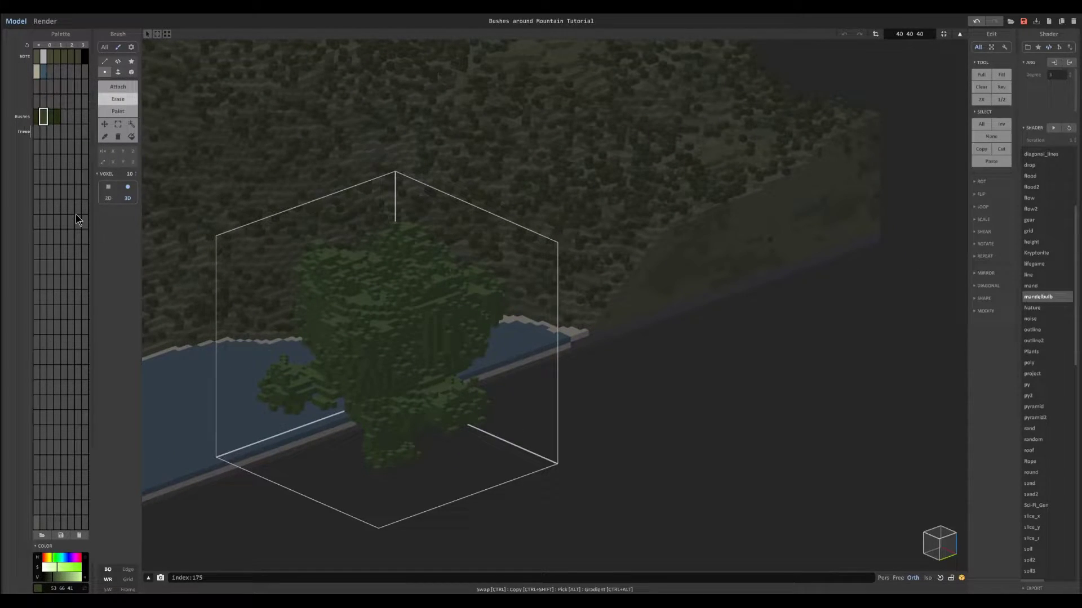
click(35, 133)
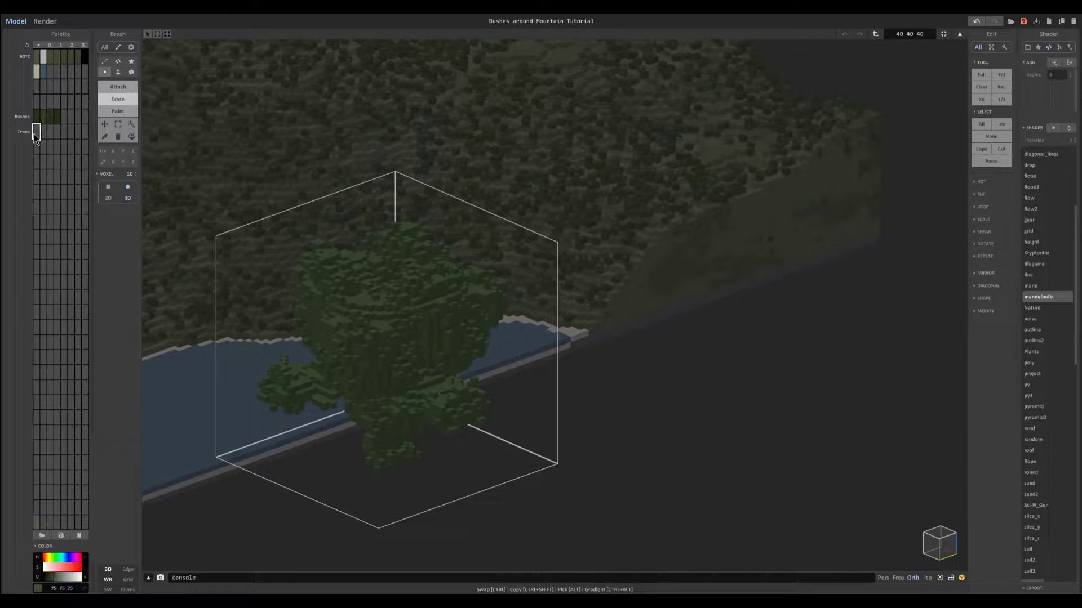
click(47, 556)
click(59, 568)
click(62, 576)
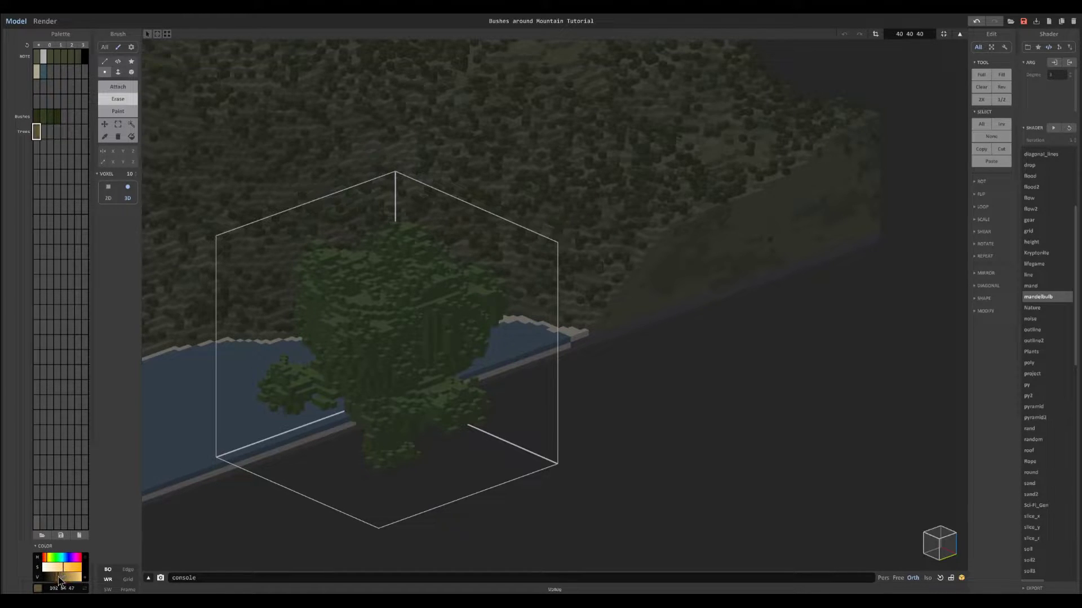
click(131, 136)
click(341, 337)
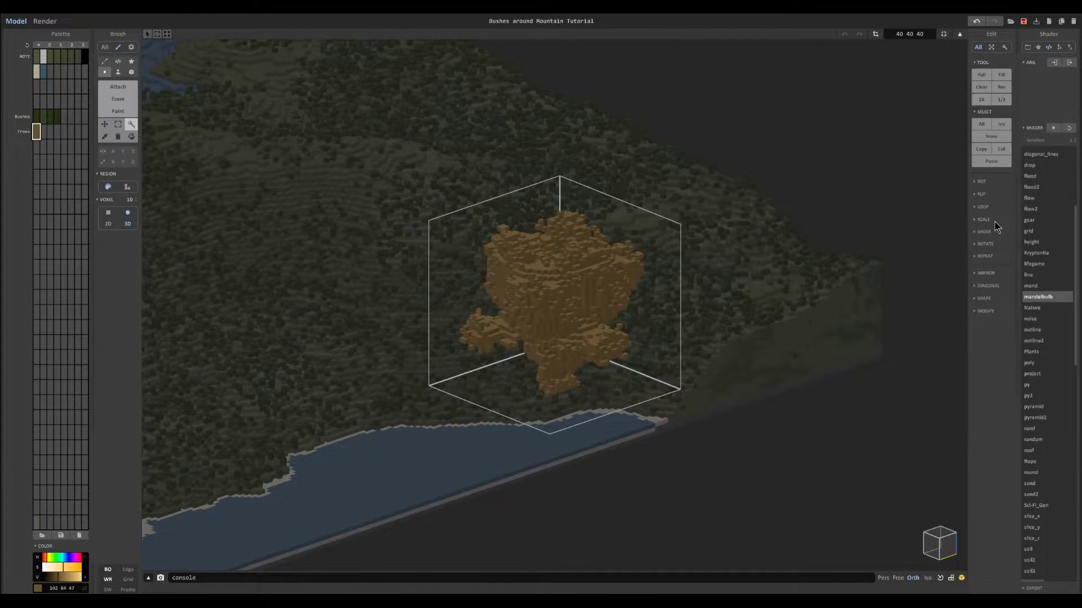
Step: Scale the brown tree shape by 0.9 five times and fit the object's bounds to its voxels
click(984, 220)
click(989, 231)
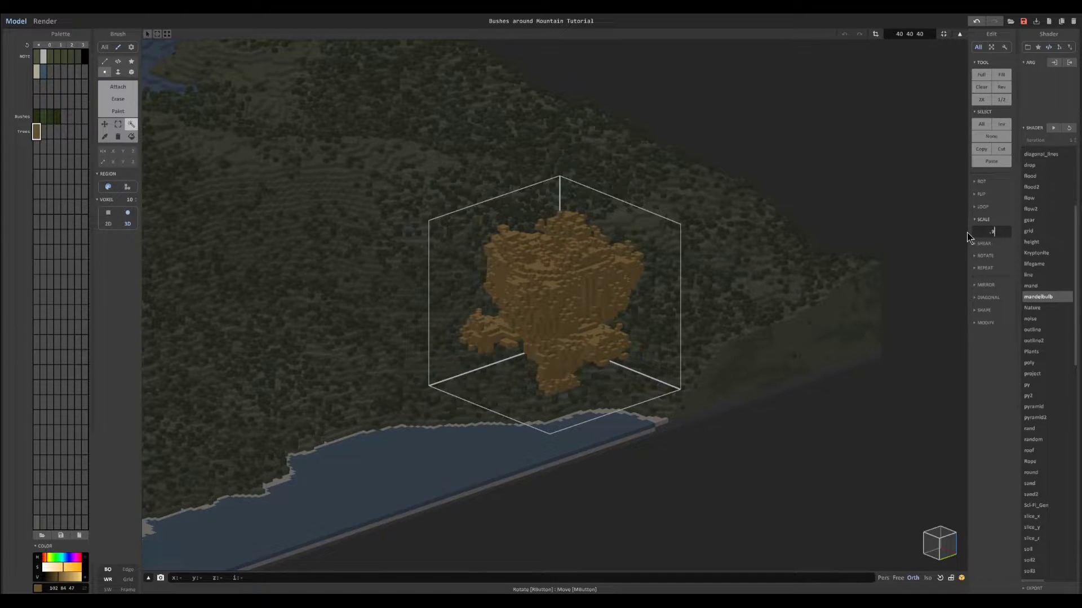
text(.9)
key(Return)
key(Return)
key(Return)
key(Return)
key(Return)
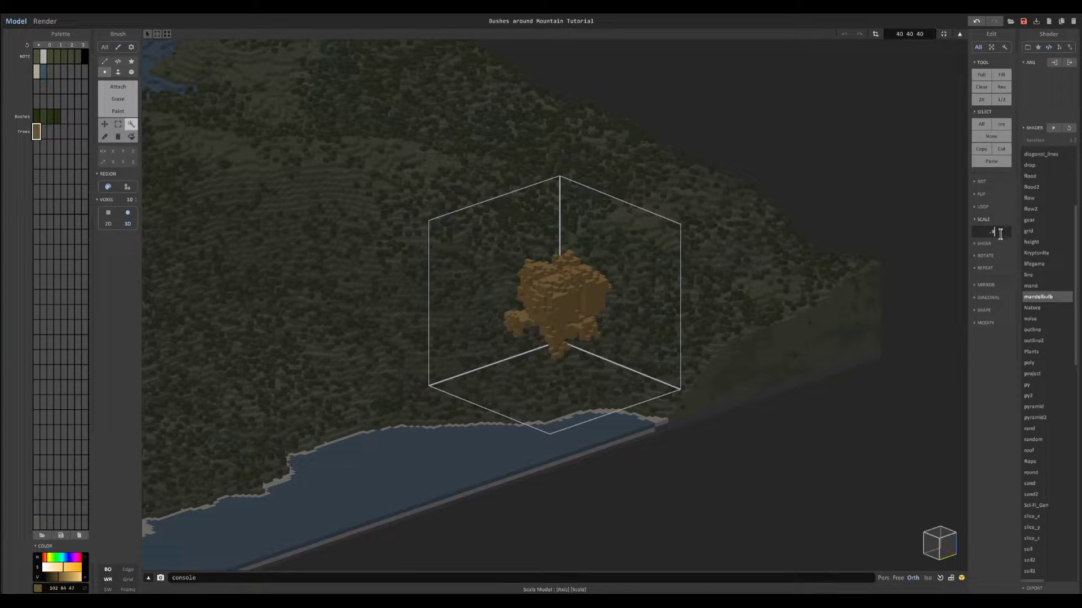
click(943, 33)
Step: Switch to world view and move the tree object onto the mountain slope above the shoreline
key(Tab)
drag(522, 296, 421, 432)
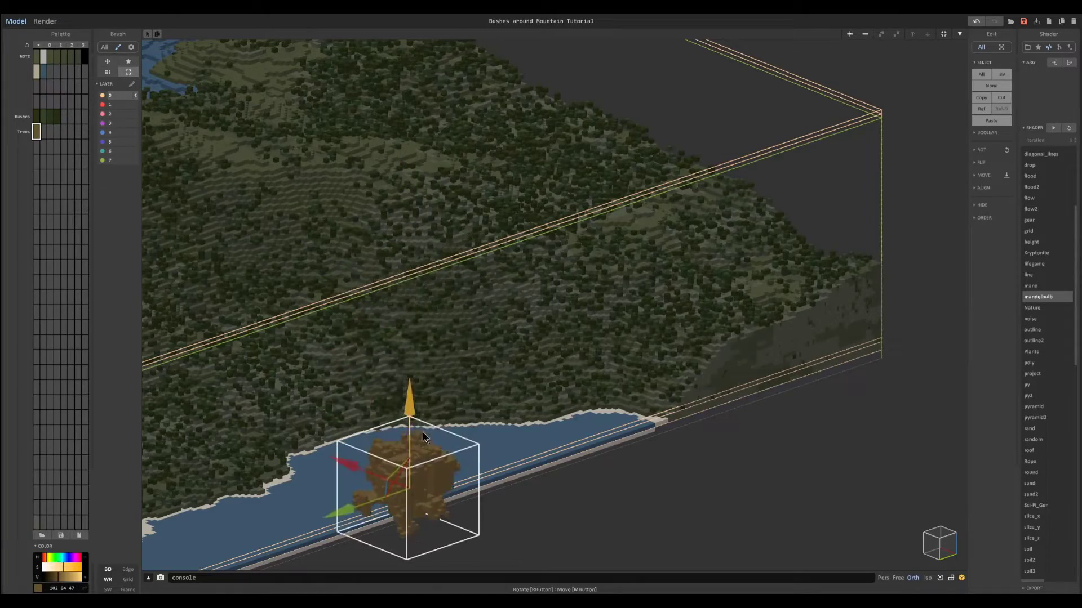
right_drag(421, 431, 473, 447)
scroll(473, 448, down, 3)
scroll(473, 448, up, 5)
middle_drag(473, 448, 546, 312)
right_drag(545, 313, 559, 305)
scroll(559, 305, down, 4)
middle_drag(546, 327, 540, 246)
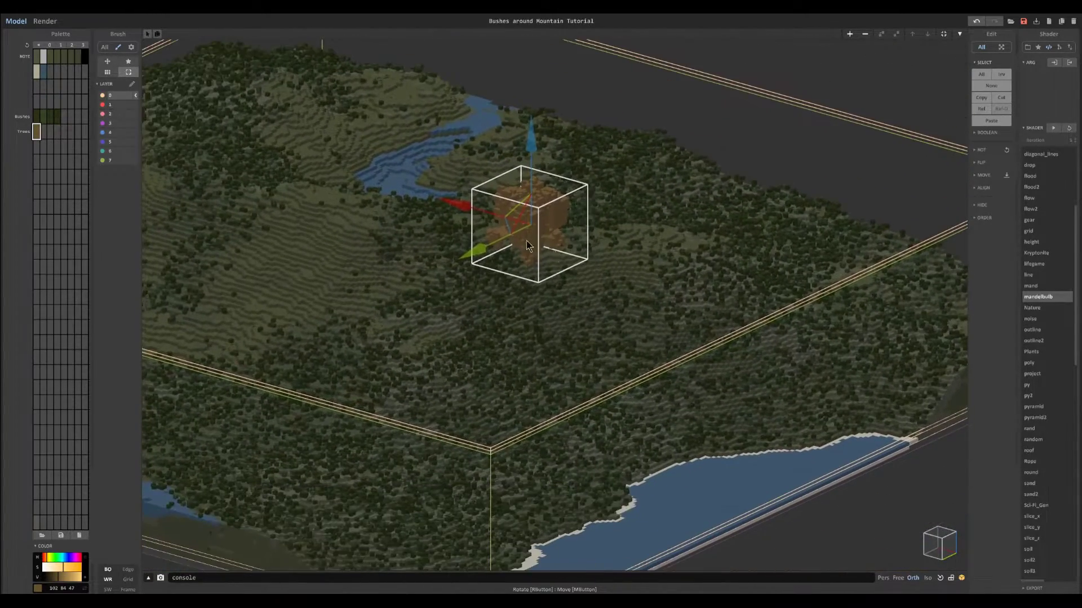
drag(485, 212, 580, 243)
drag(623, 164, 638, 373)
Step: Reduce the tree by the same scale factor five more times and fit its bounds to 11 × 11 × 12
key(Tab)
key(Return)
key(Return)
key(Return)
key(Return)
key(Return)
click(941, 37)
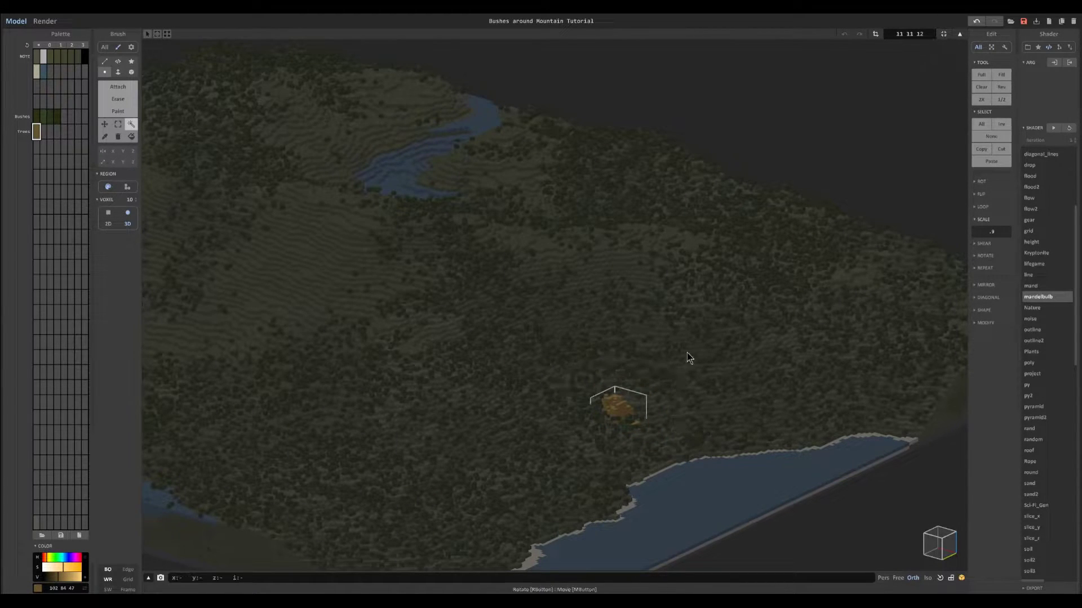
Step: Move the small tree object to the water's edge and adjust its height to sit on the ground
key(Tab)
drag(579, 394, 694, 414)
key(Tab)
middle_drag(692, 430, 564, 321)
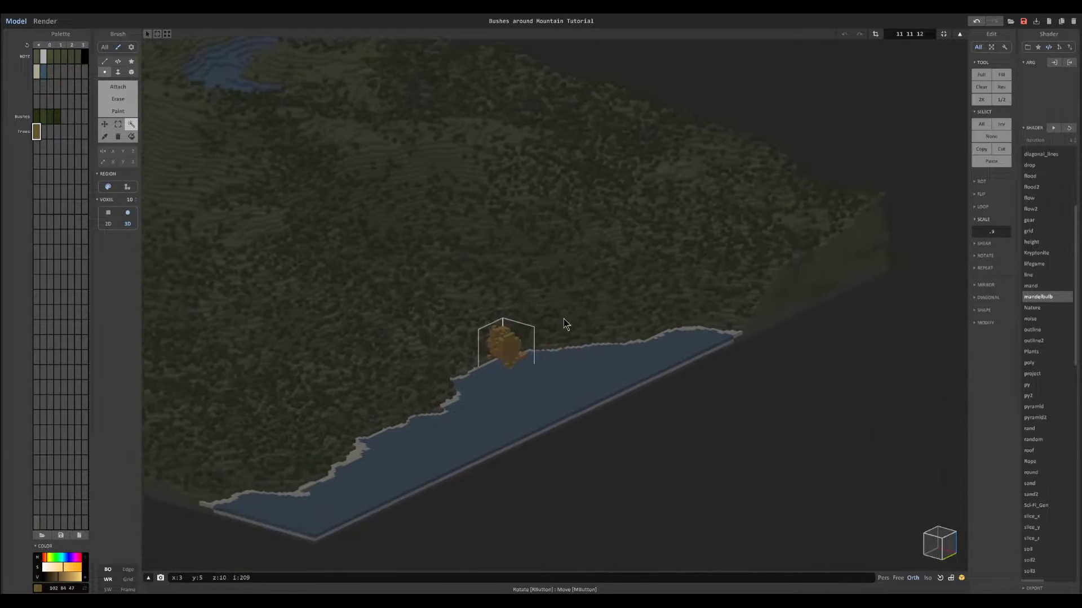
scroll(566, 325, up, 4)
key(Tab)
drag(499, 307, 465, 297)
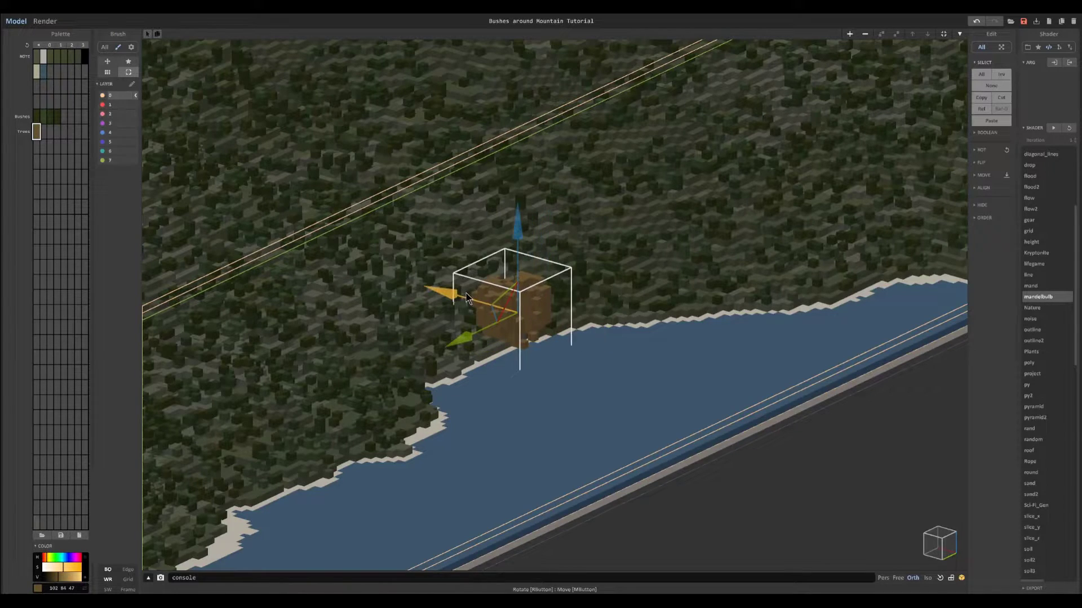
drag(513, 268, 518, 255)
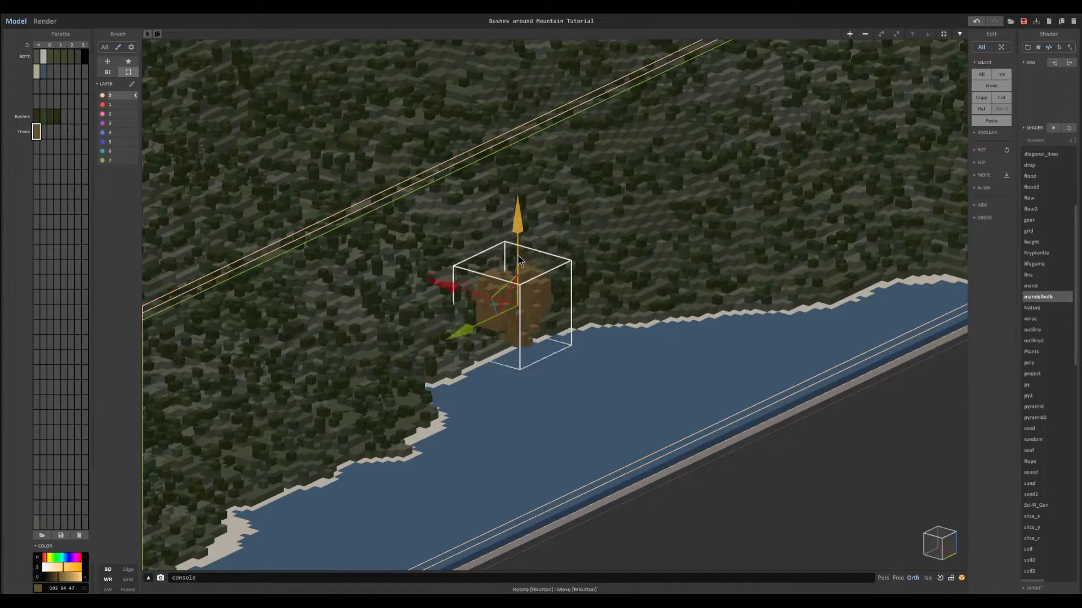
Step: Duplicate the tree object and place the copy beside the original along the shoreline
ctrl+drag(491, 308, 585, 286)
right_drag(616, 290, 648, 336)
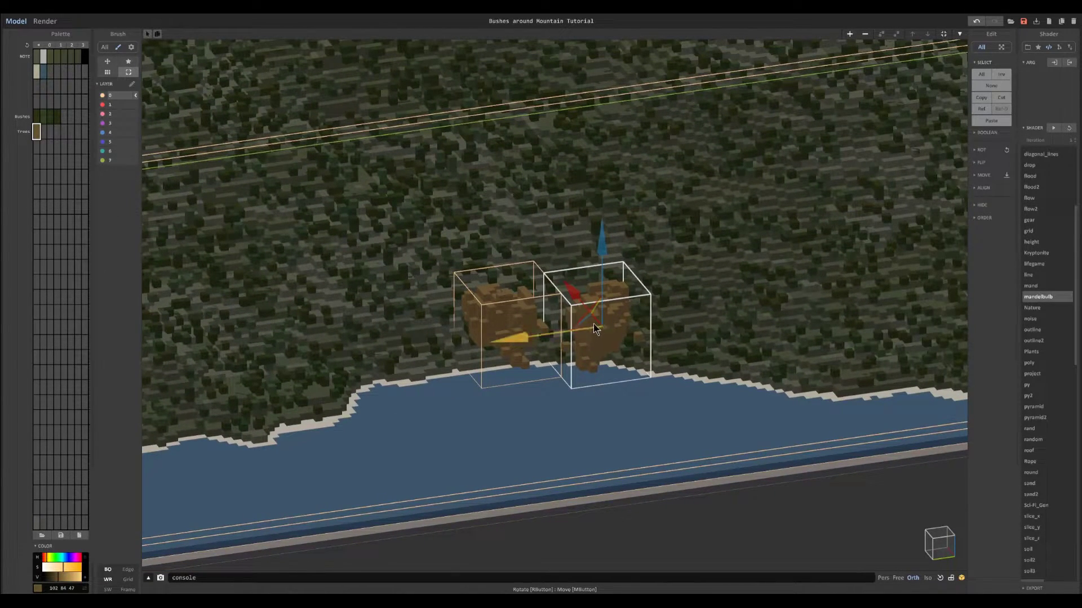
right_drag(583, 327, 610, 326)
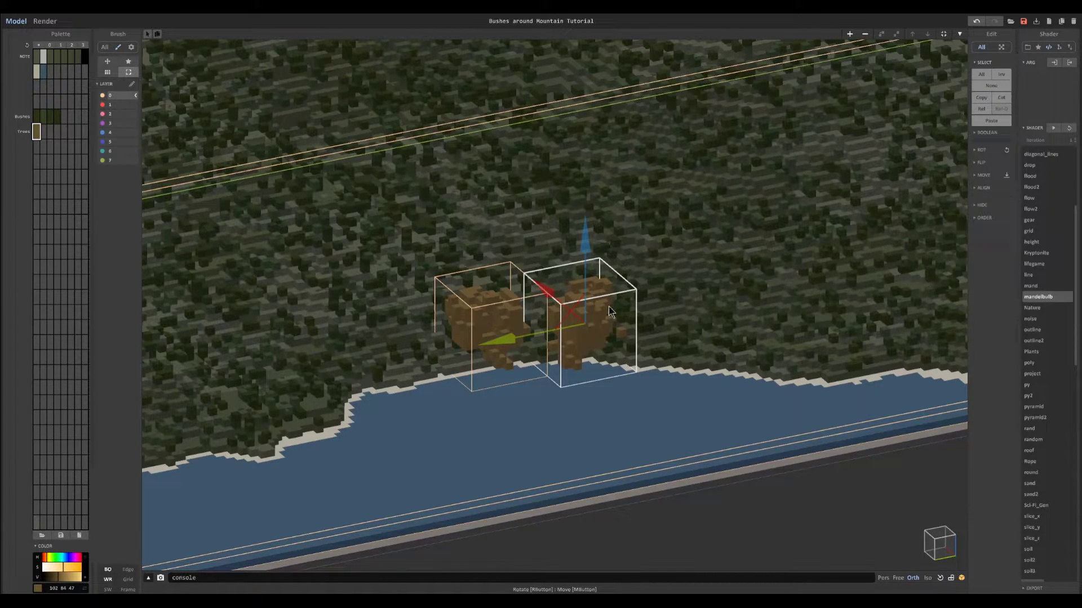
Step: Open the copied tree for editing, erase some of its crown voxels to vary the shape, and fit its bounds to the remaining voxels
key(Tab)
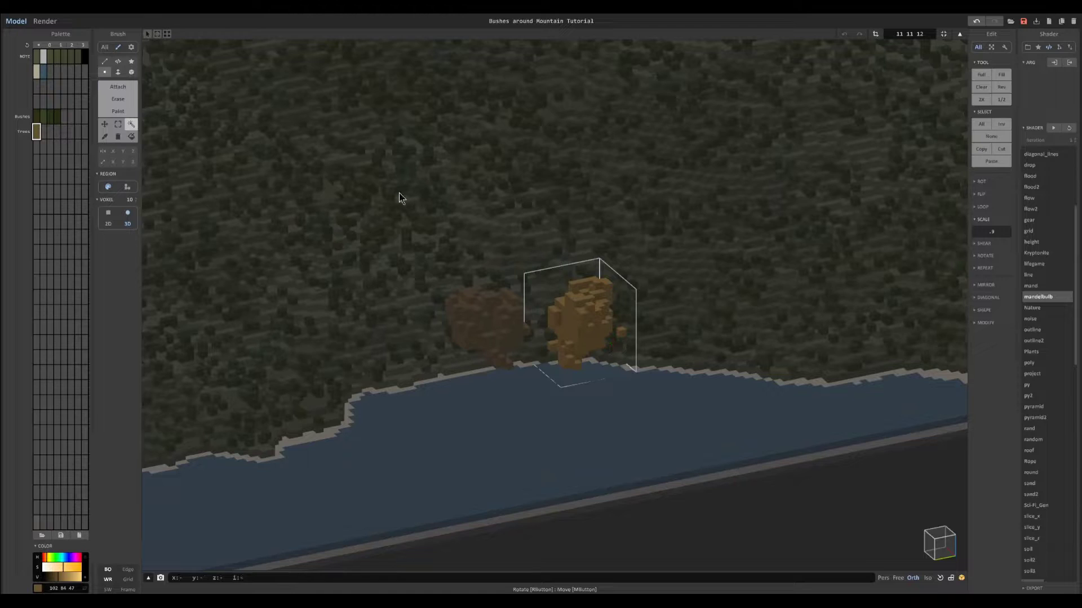
click(118, 98)
mouse_move(570, 317)
mouse_down()
mouse_move(602, 320)
mouse_move(620, 341)
mouse_move(600, 281)
mouse_move(580, 293)
mouse_move(624, 304)
mouse_move(606, 331)
mouse_move(607, 311)
mouse_move(598, 338)
mouse_up()
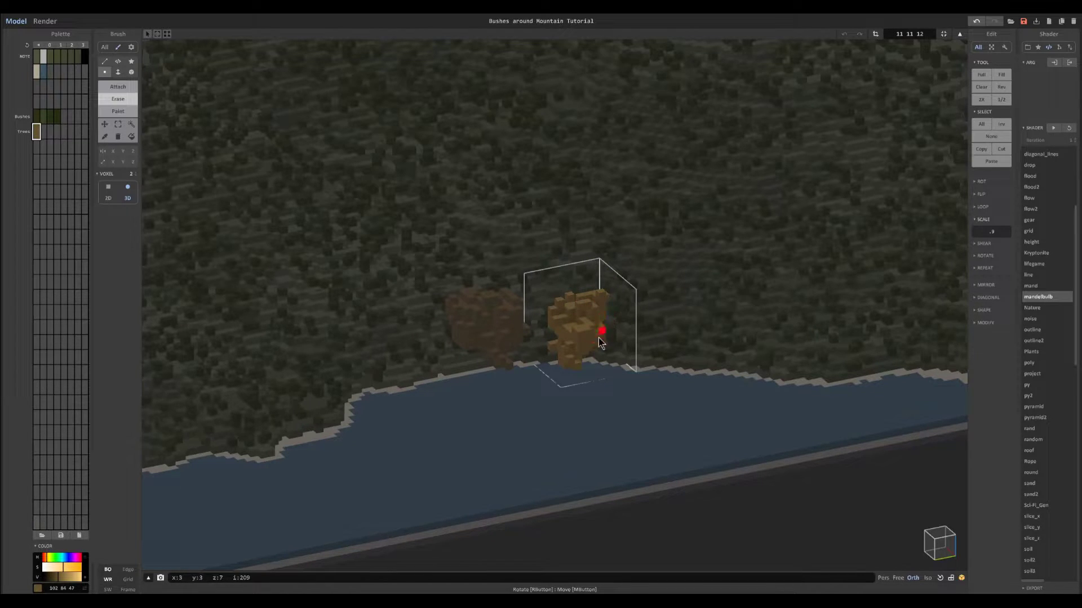
right_drag(614, 299, 642, 341)
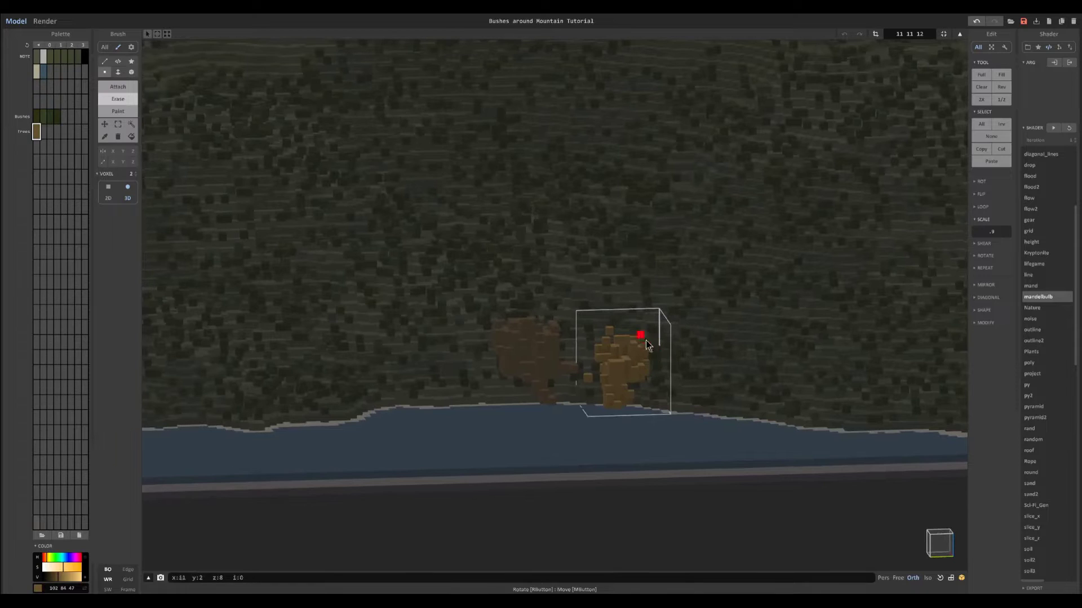
right_drag(587, 380, 681, 441)
click(943, 35)
click(959, 34)
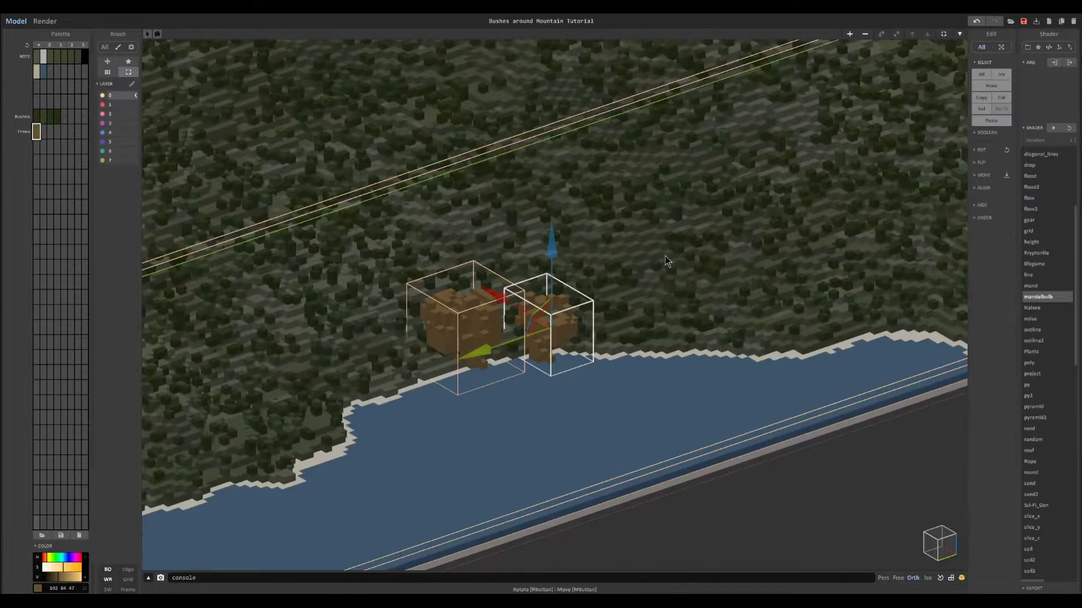
Step: Rotate the trimmed tree and position it close beside the original at the water's edge
drag(488, 342, 476, 347)
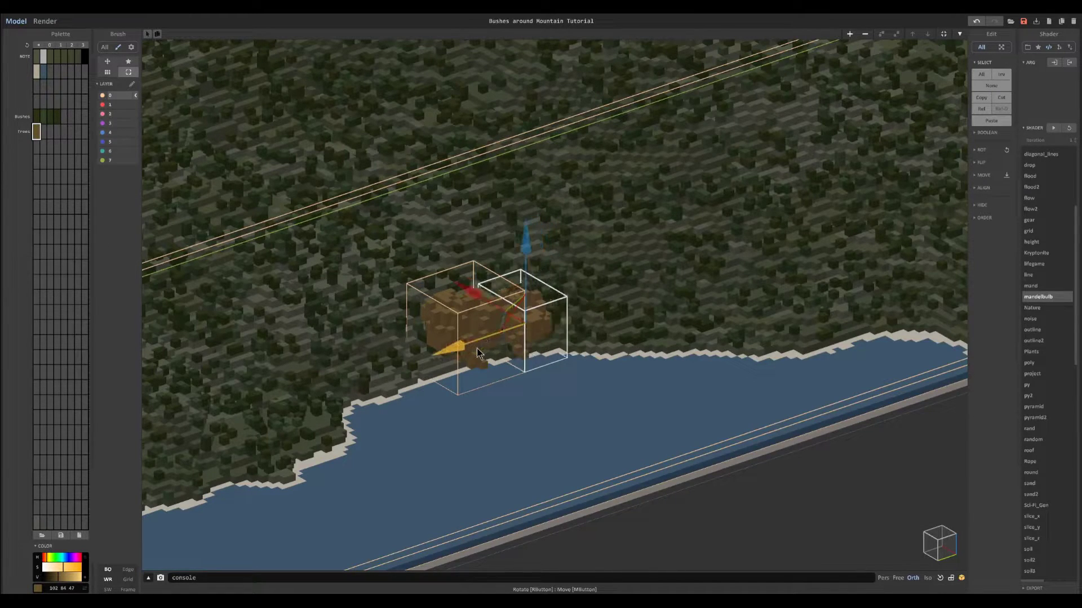
drag(528, 265, 528, 251)
drag(480, 284, 538, 277)
mouse_move(502, 310)
mouse_down()
mouse_move(587, 320)
mouse_move(512, 328)
mouse_up()
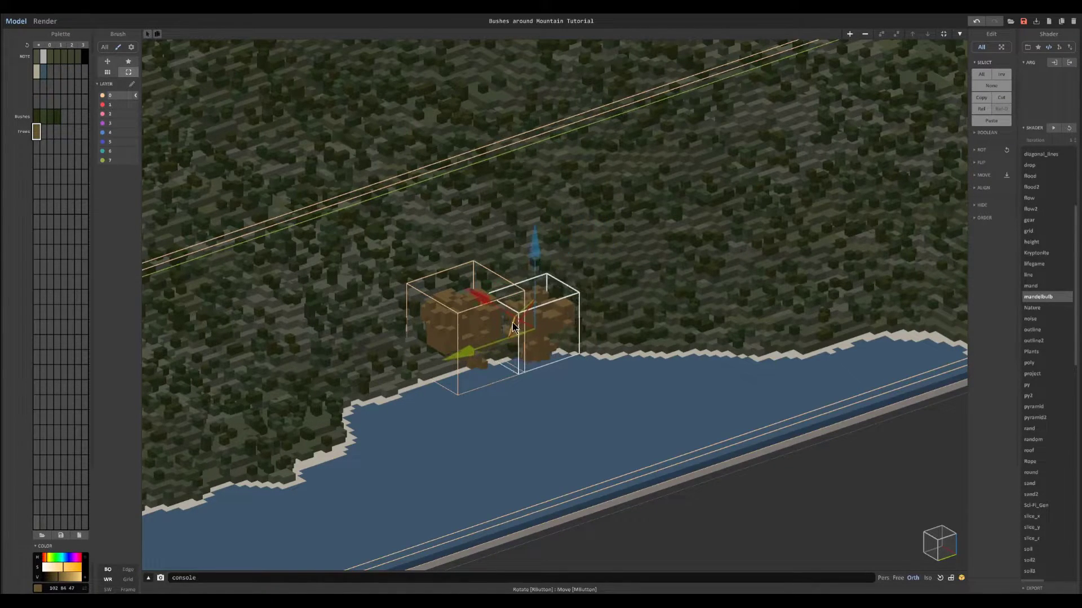
right_drag(511, 327, 522, 342)
Step: Duplicate the trimmed tree farther along the shoreline as a third, rotated tree with bounds of 11 × 11 × 11
ctrl+drag(495, 309, 577, 301)
key(Tab)
right_drag(670, 290, 712, 239)
drag(924, 33, 885, 32)
text(11 11 11)
key(Return)
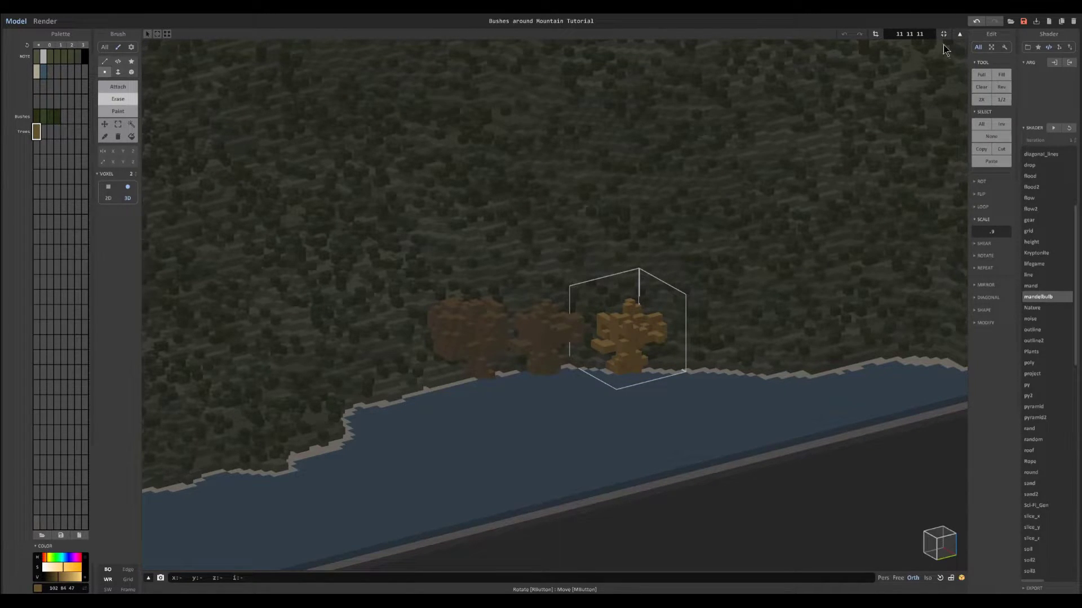
key(Tab)
drag(635, 280, 635, 287)
Step: Make a dark red palette colour, RGB 75 41 41, in the Trees row and recolour the third tree with it
click(50, 131)
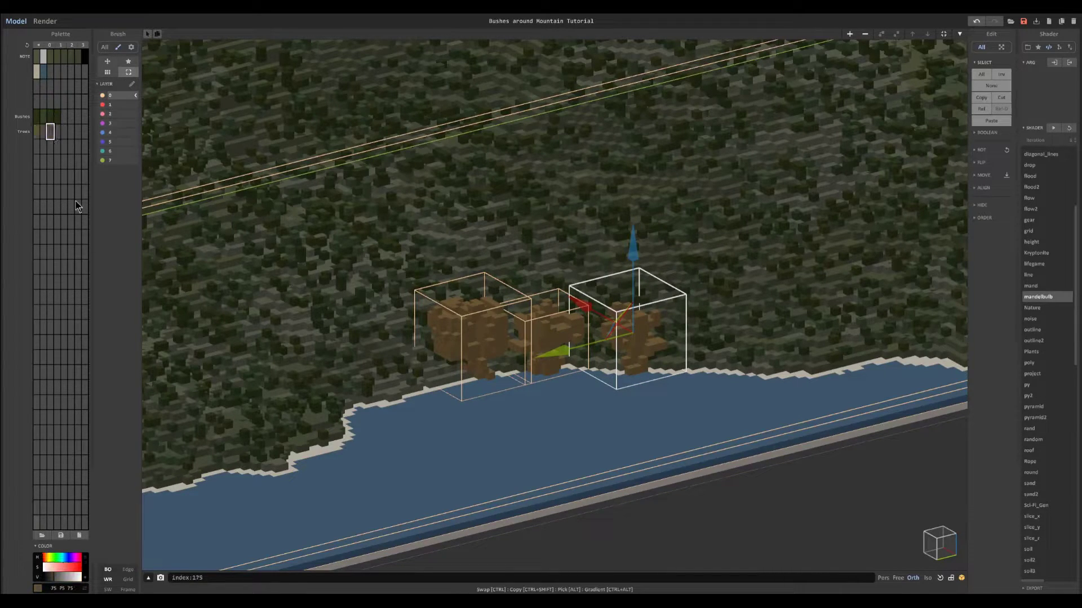
click(60, 566)
key(Tab)
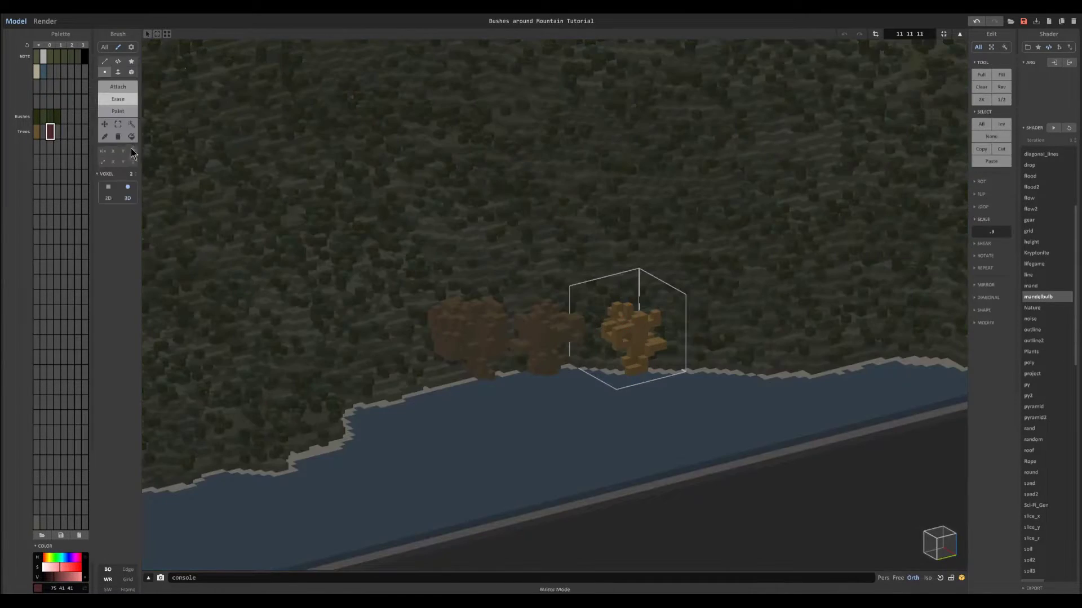
click(628, 324)
key(Tab)
Step: Make a dark olive green palette colour in the Trees row and recolour the middle tree with it
click(572, 342)
key(Tab)
click(44, 132)
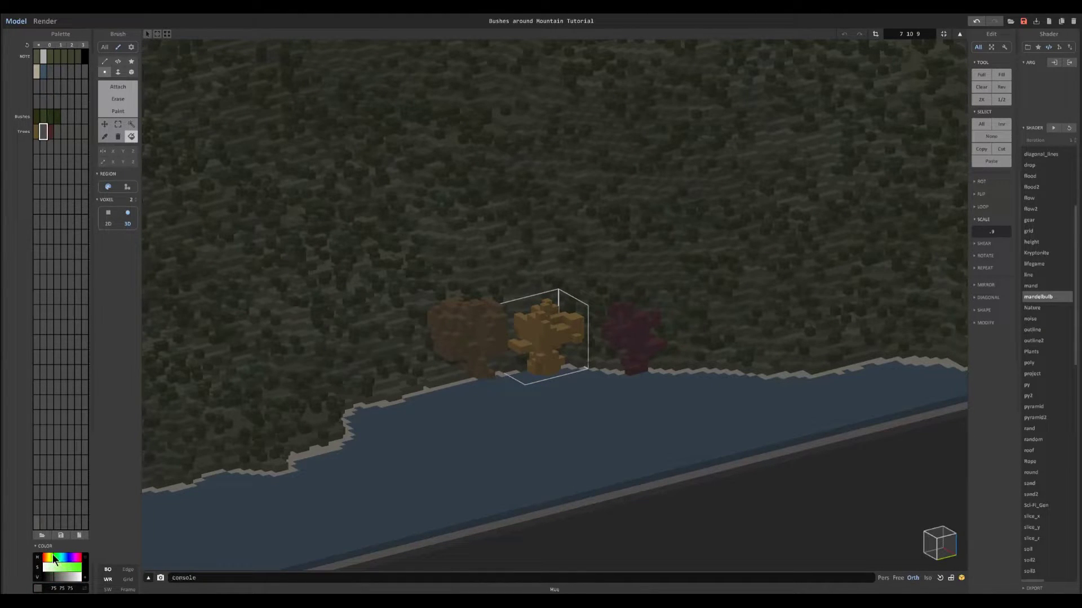
click(52, 580)
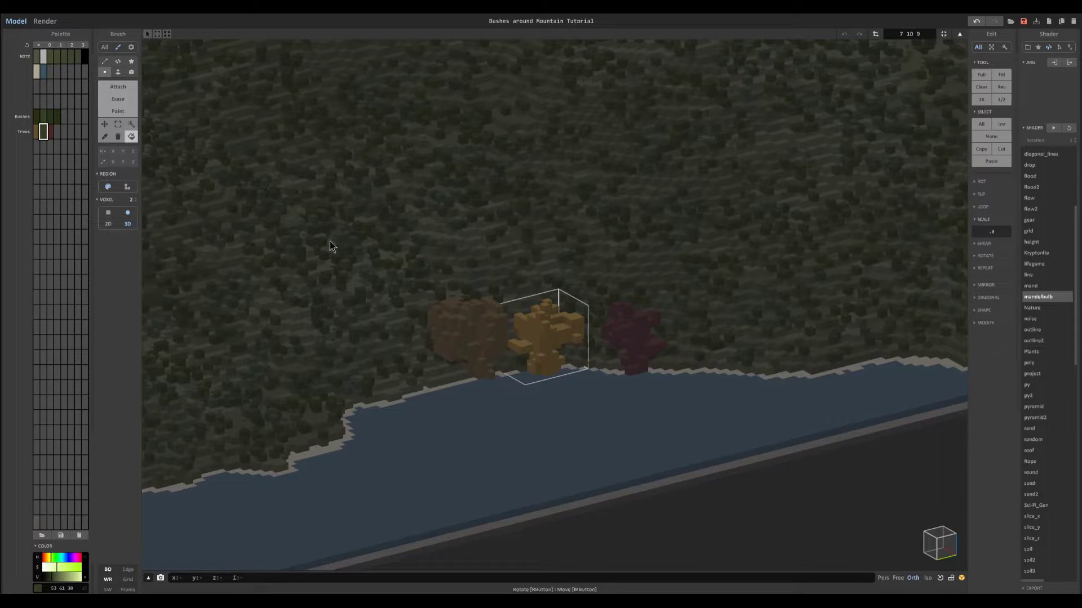
click(509, 332)
key(Tab)
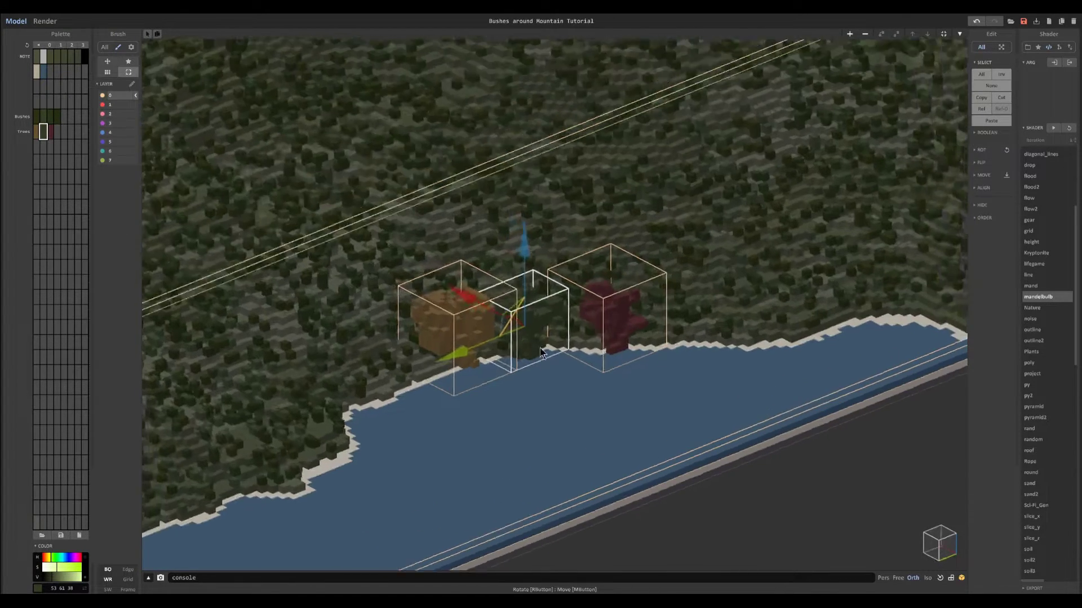
Step: Move the red tree closer to the green tree along the shoreline
right_drag(538, 347, 551, 366)
click(595, 281)
drag(578, 279, 553, 278)
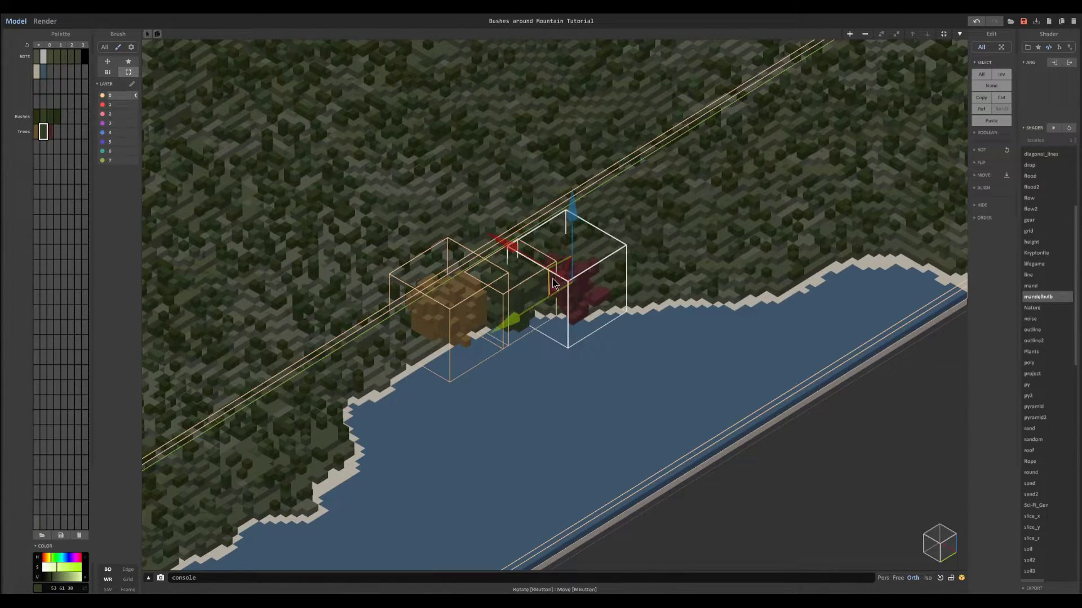
right_drag(611, 274, 598, 338)
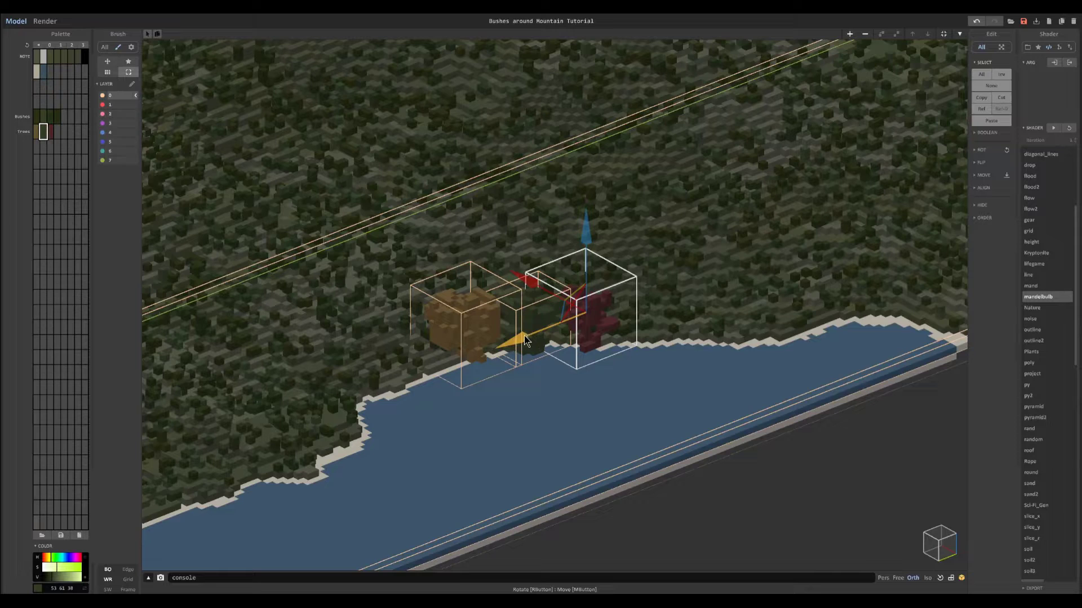
Step: Duplicate the red, brown and green trees and spread the copies along the shoreline
drag(524, 335, 349, 403)
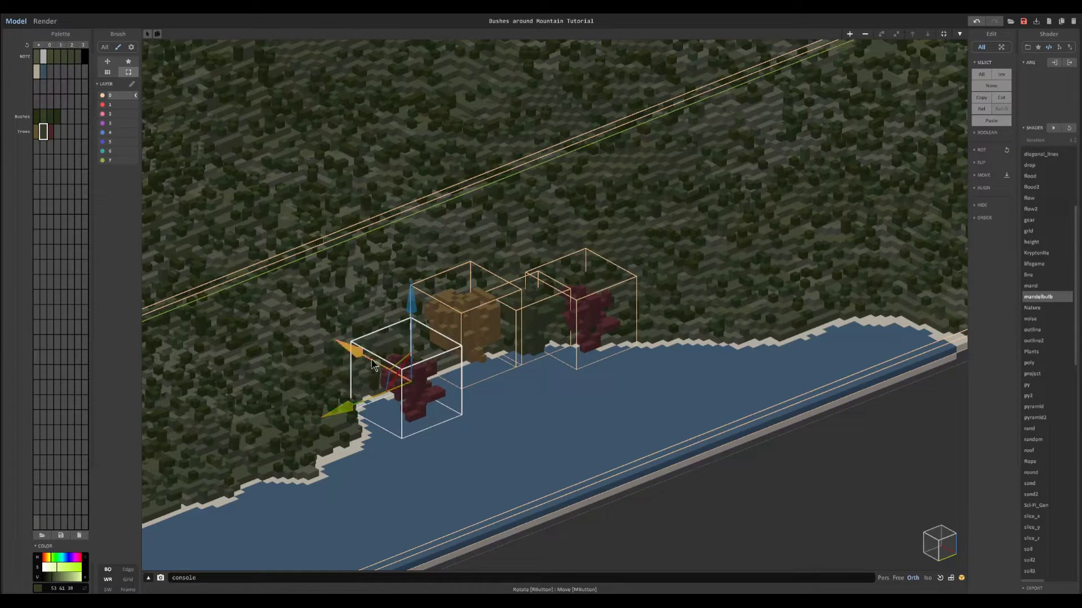
drag(372, 366, 335, 345)
click(474, 326)
drag(429, 345, 312, 362)
click(540, 319)
ctrl+drag(506, 322, 882, 298)
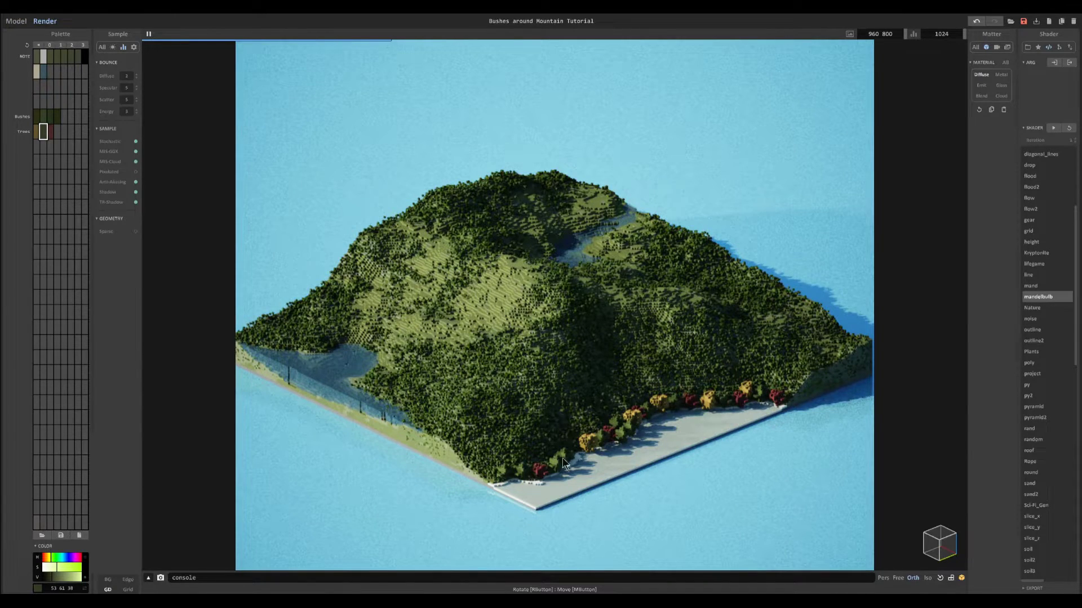
Step: Reduce the saturation of the yellow-brown tree colour in the rendered scene
click(591, 443)
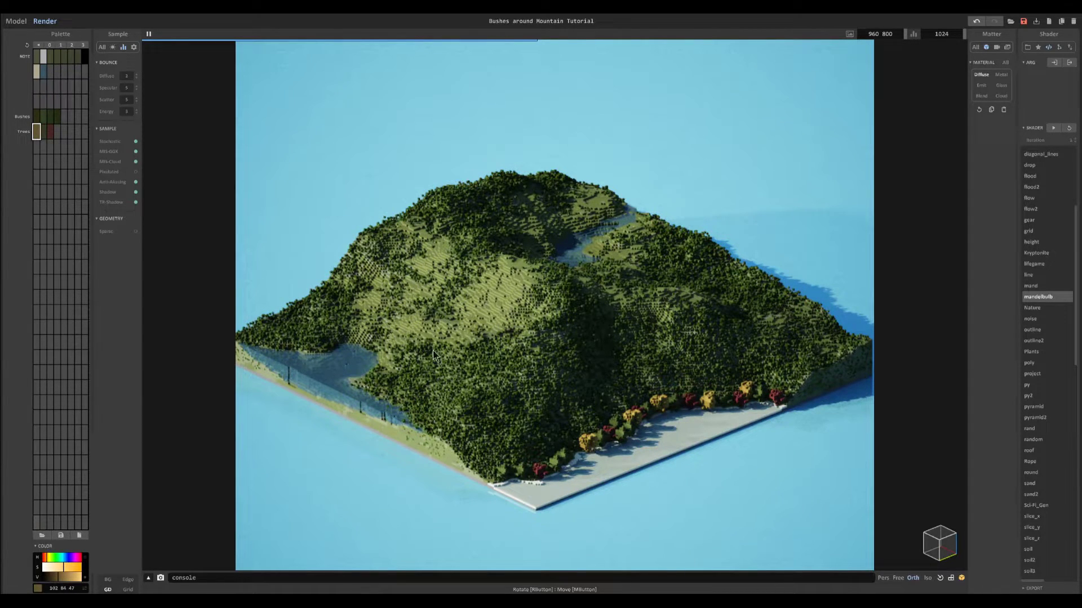
click(58, 570)
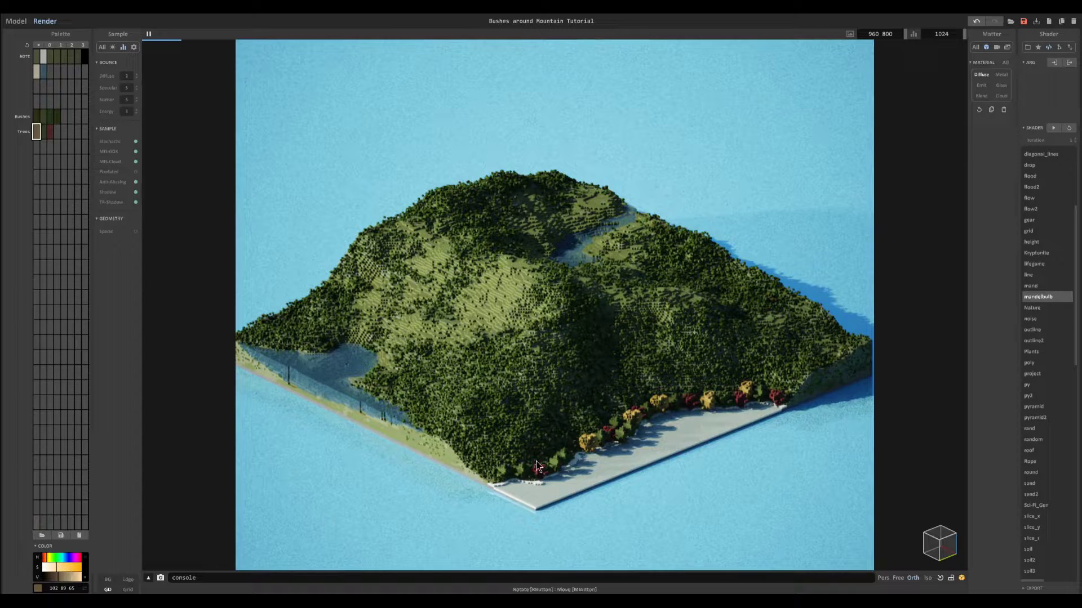
click(391, 440)
Step: Desaturate and brighten the red tree colour to RGB 102 73 73
click(636, 415)
click(53, 568)
click(59, 578)
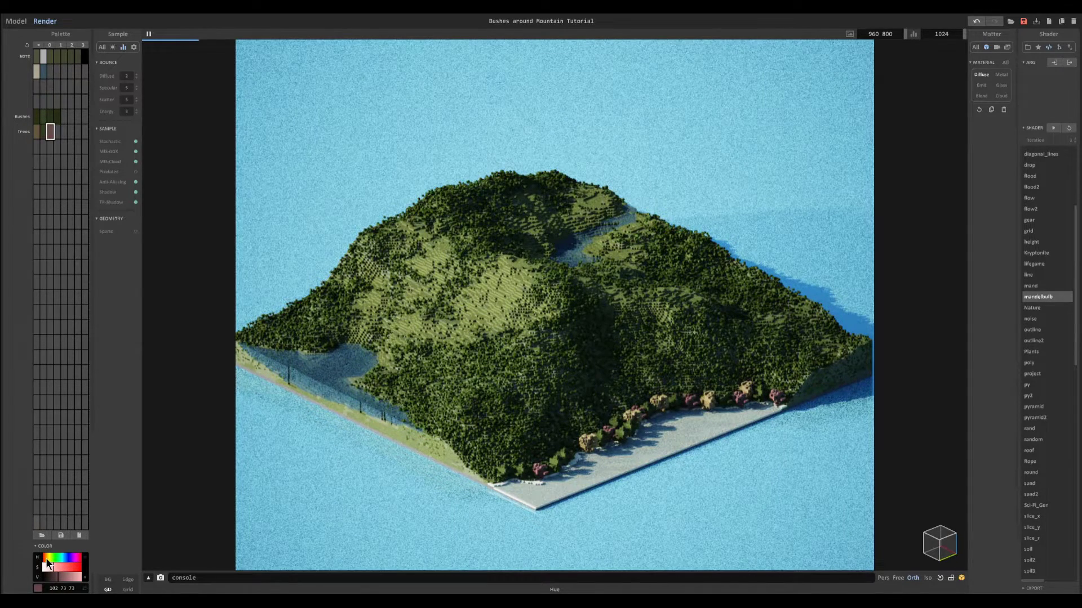
Step: Darken and desaturate the green tree colour to RGB 43 47 36
click(556, 462)
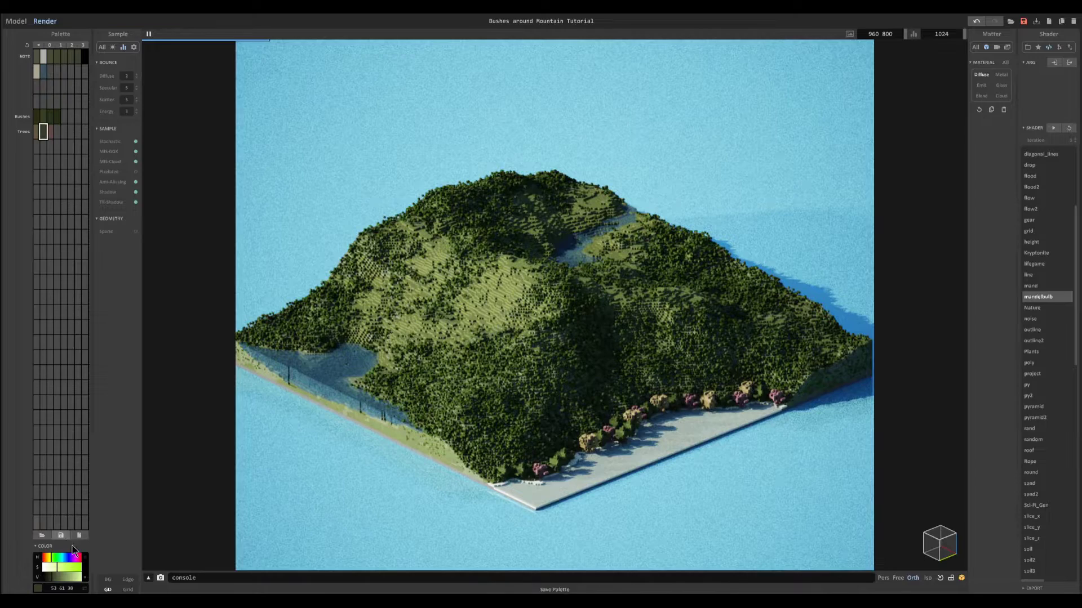
click(58, 577)
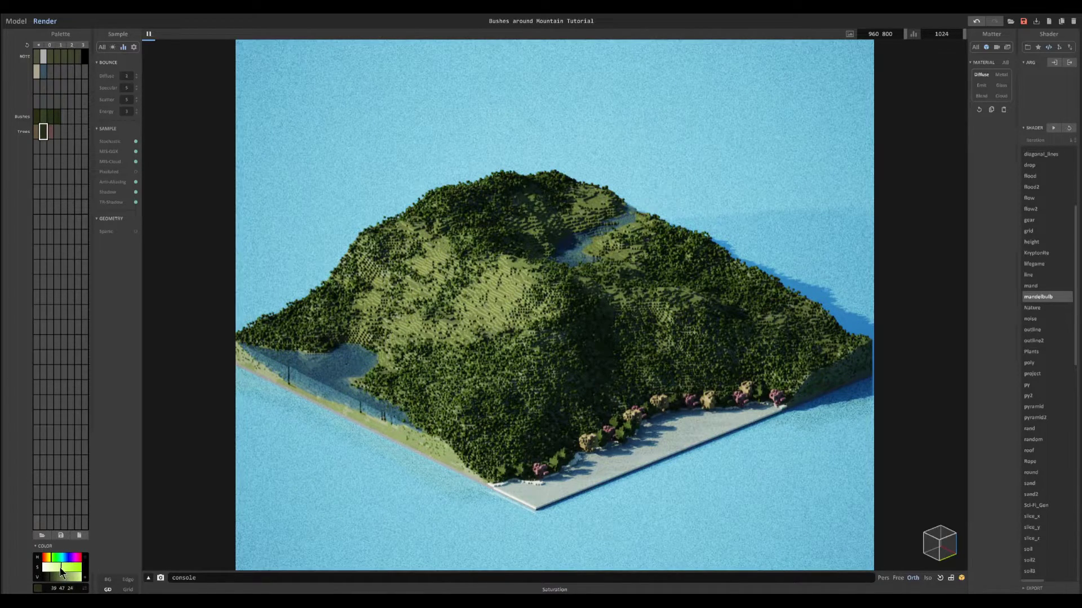
click(55, 566)
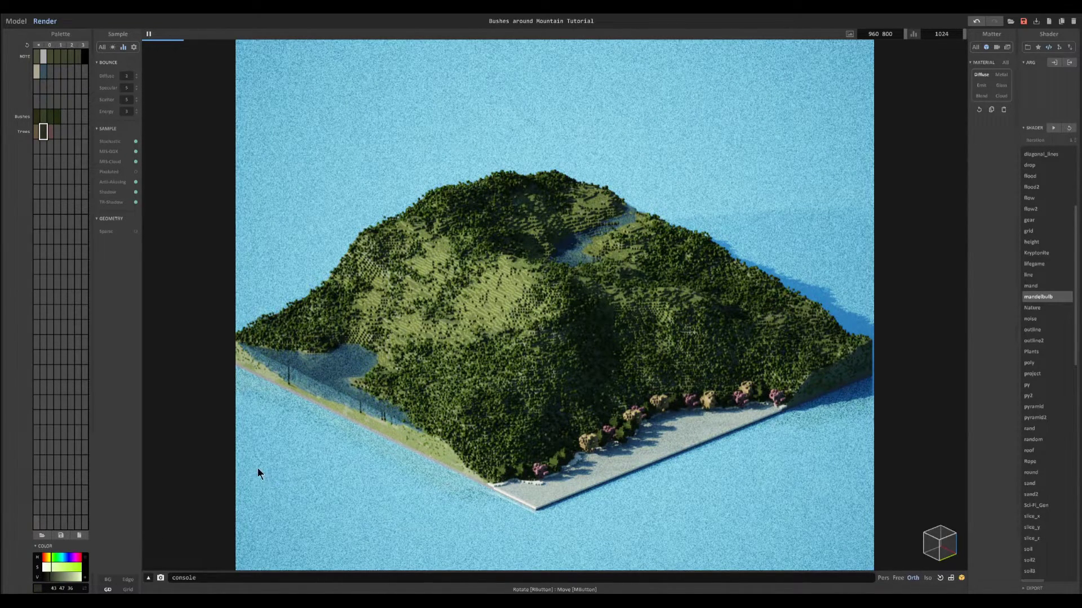
Step: Rotate the sky lighting so the sunlight falls on the mountain from a different side
click(112, 46)
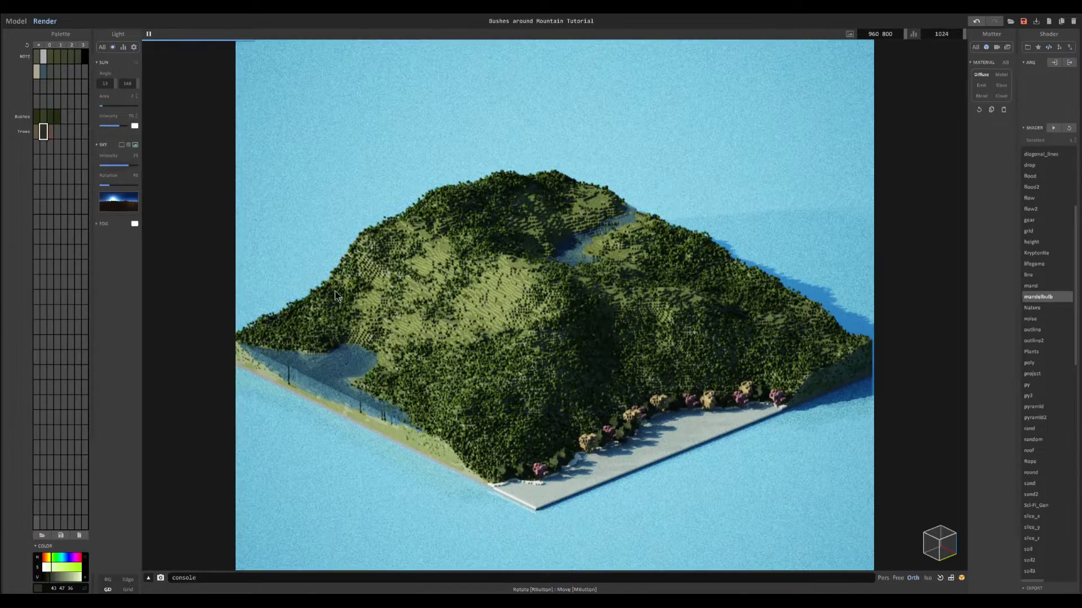
drag(111, 180, 129, 180)
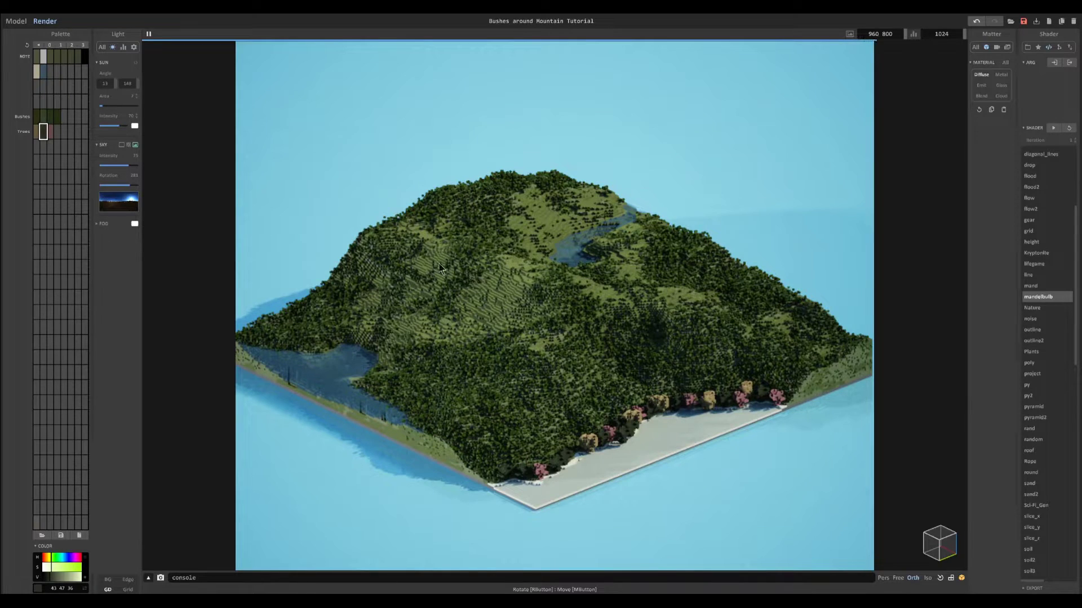
Step: Return to modelling and raise the large bush object slightly above the mountain surface
click(16, 21)
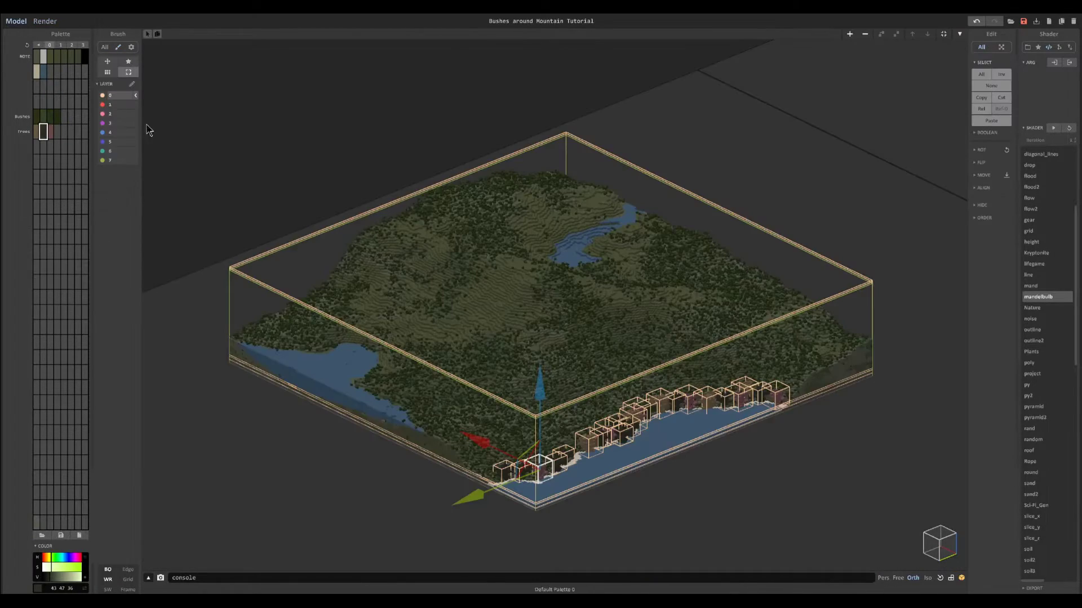
scroll(395, 233, up, 5)
key(Tab)
key(Tab)
key(Tab)
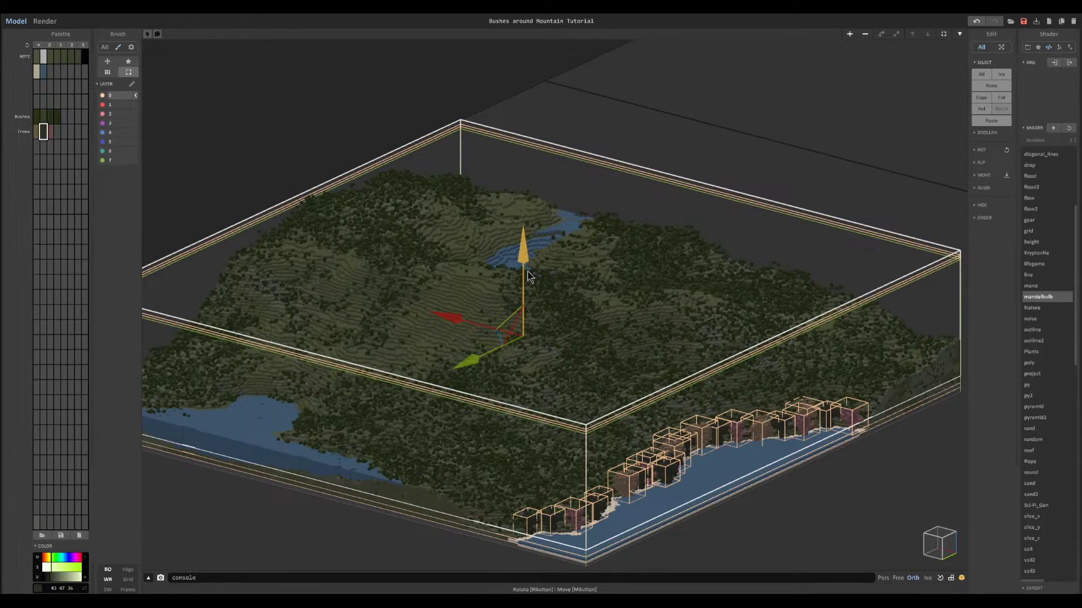
right_drag(527, 271, 617, 285)
scroll(542, 333, up, 3)
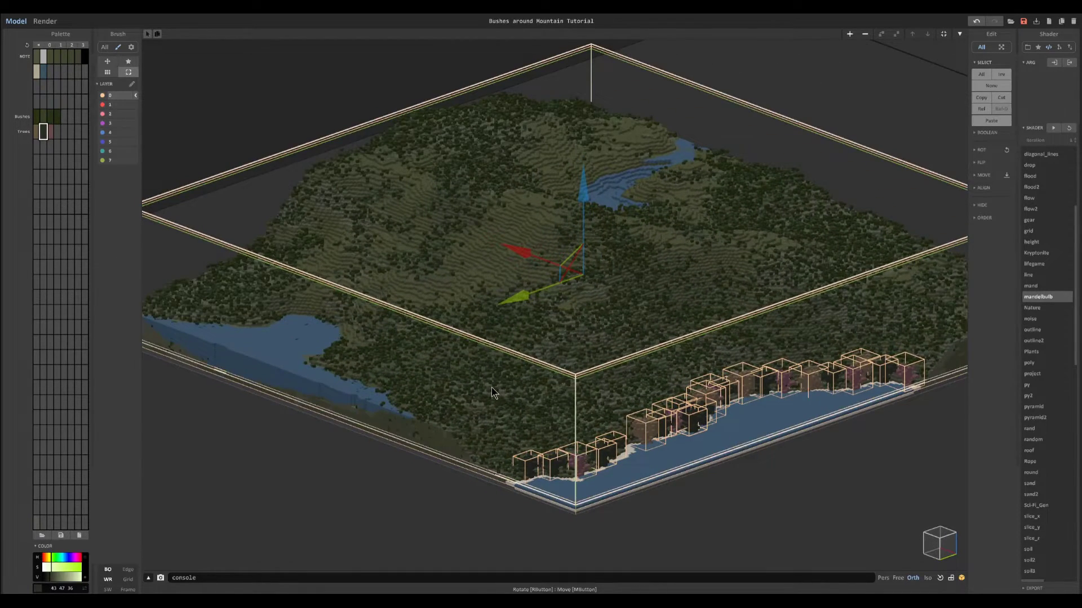
drag(583, 236, 585, 231)
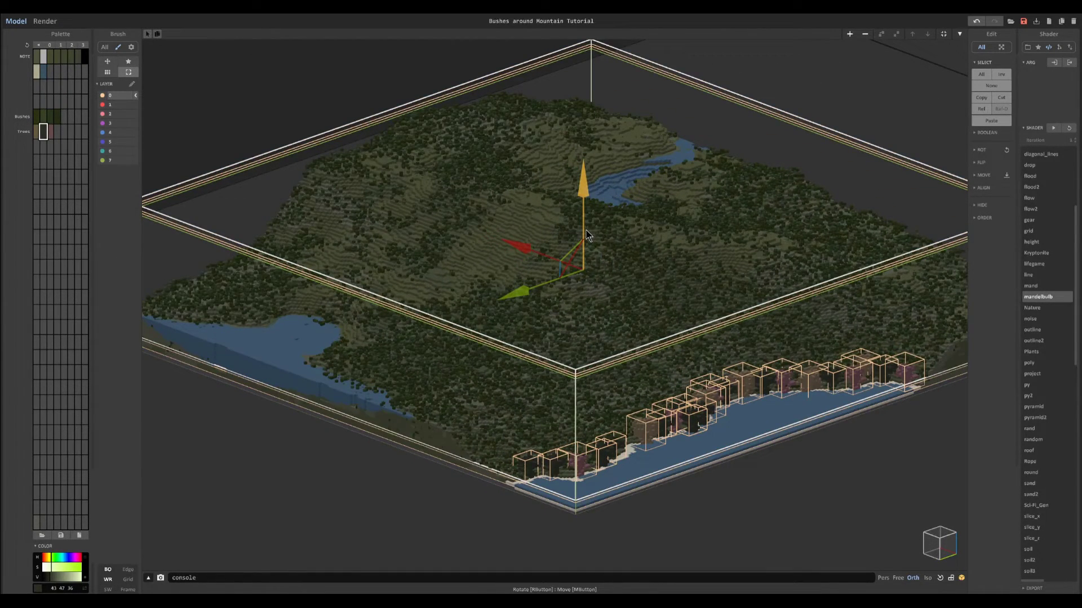
Step: Render the scene and repeatedly undo and redo the bush height change to compare both versions
click(44, 20)
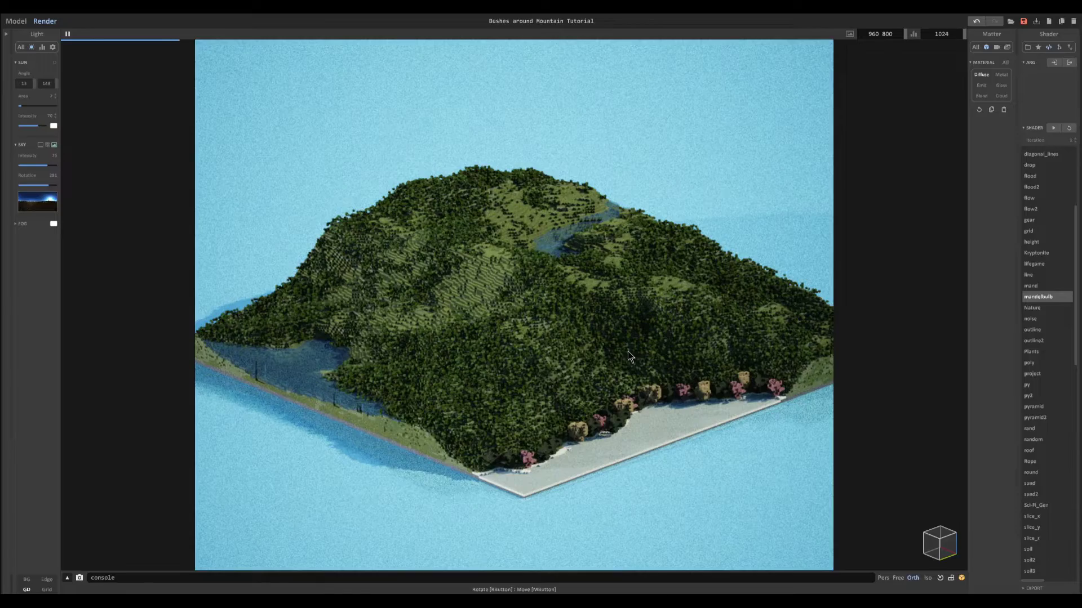
key(ctrl+z)
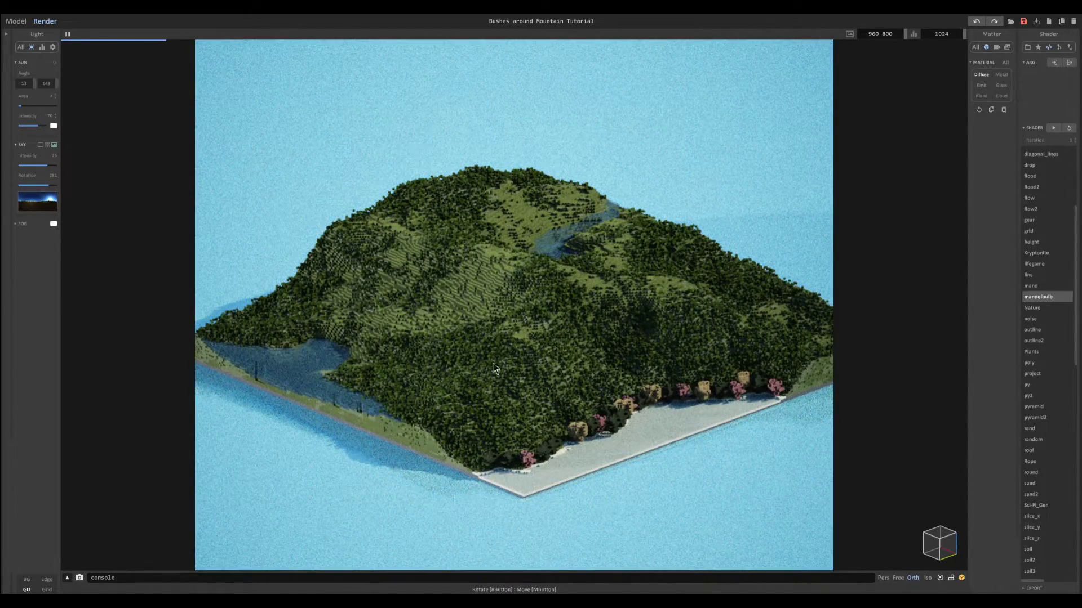
key(ctrl+y)
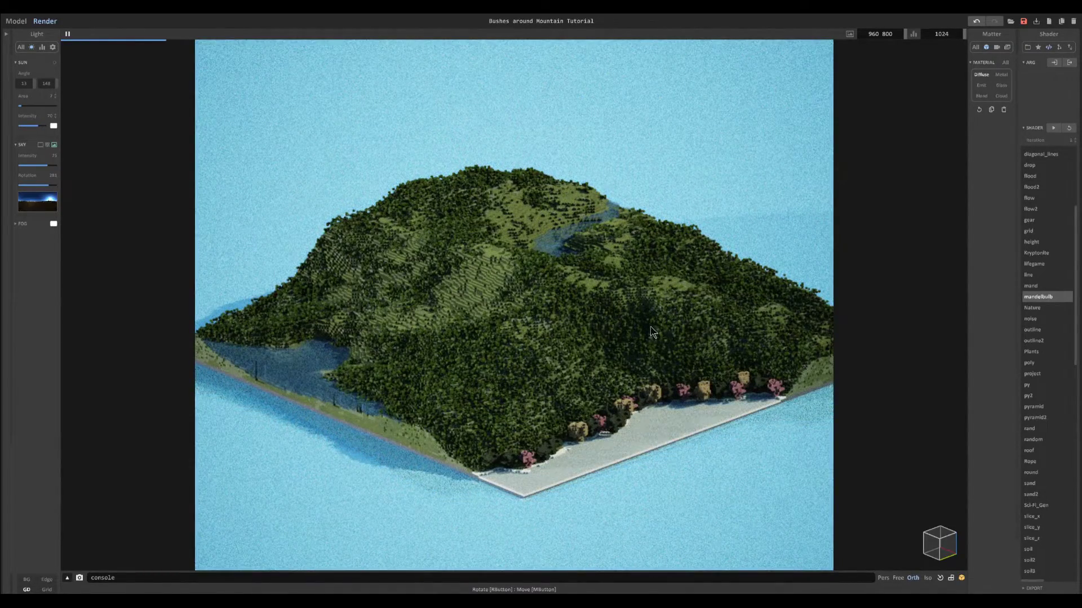
key(ctrl+z)
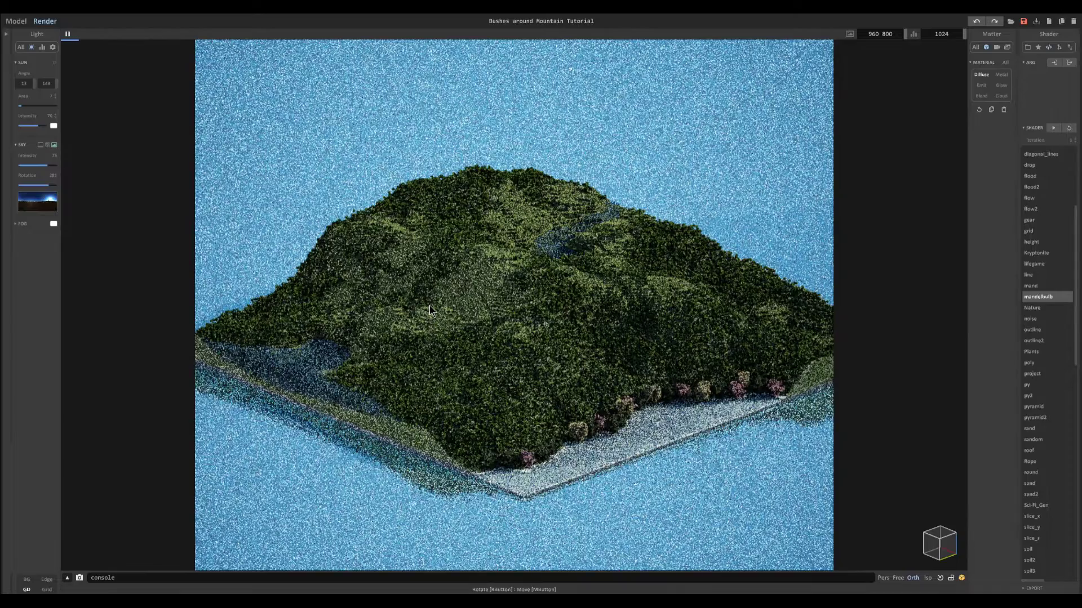
key(ctrl+y)
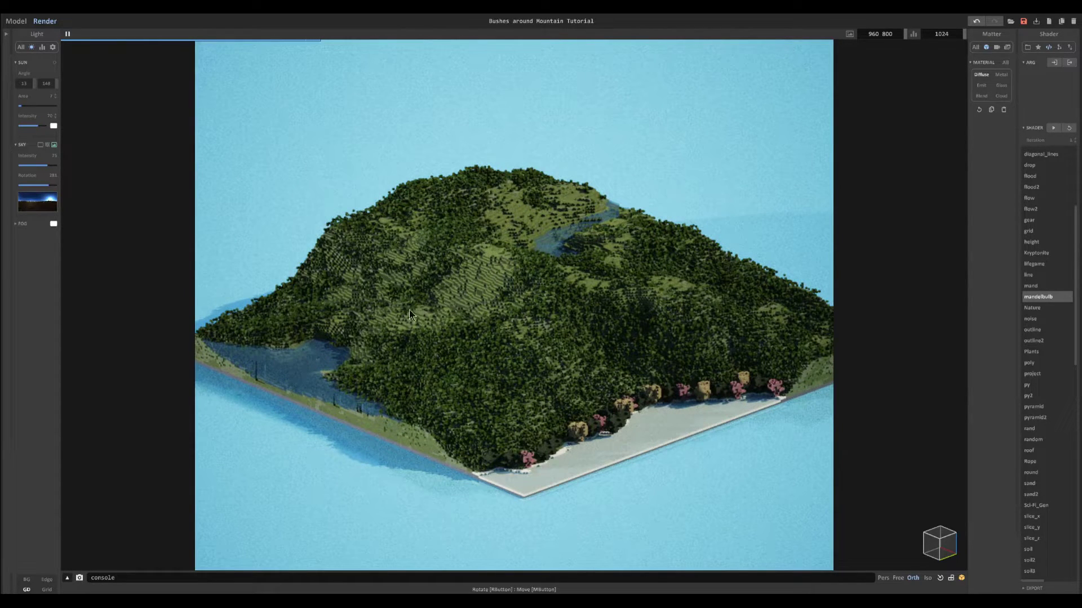
Step: Return to modelling, open the mountain terrain object for editing, and select its exposed ground voxels by region
click(19, 23)
double_click(444, 293)
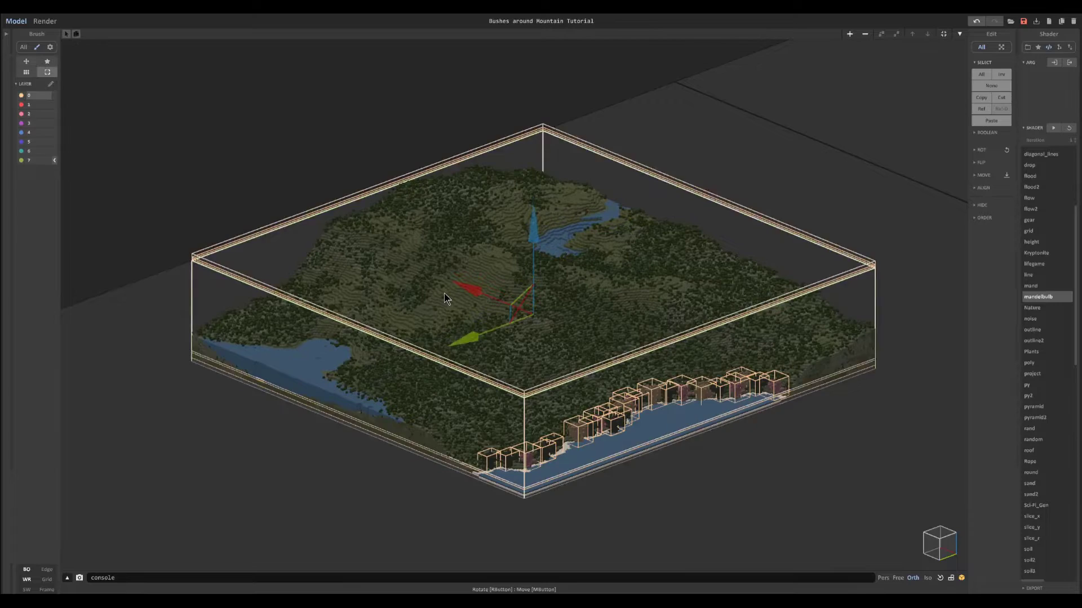
click(50, 124)
click(449, 296)
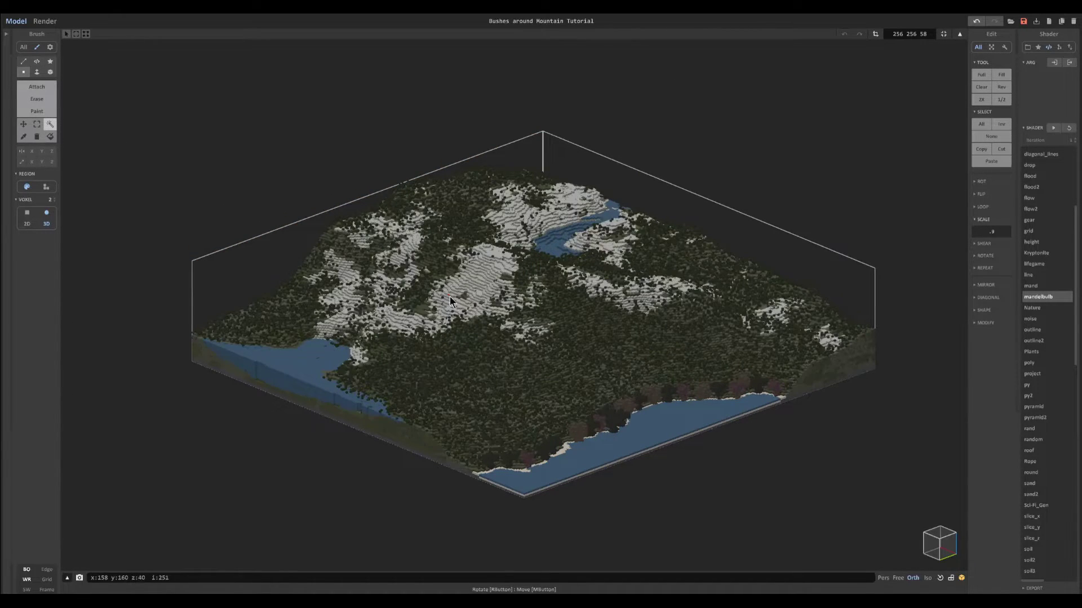
Step: Leave voxel editing and nudge the large bush object slightly upward above the mountain surface
right_drag(448, 297, 478, 298)
key(Tab)
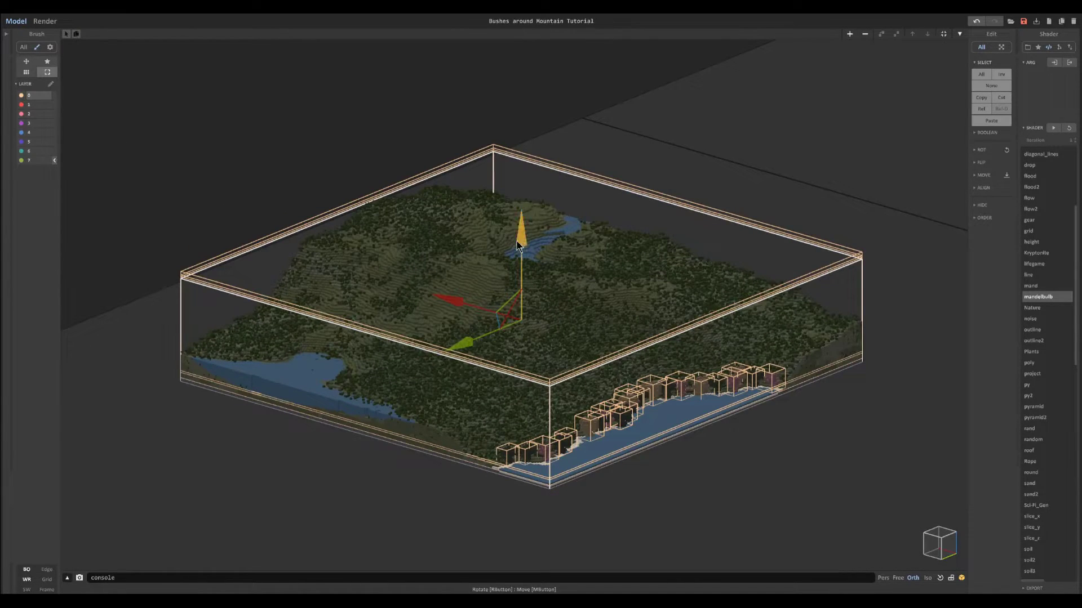
mouse_move(517, 241)
mouse_down()
mouse_move(523, 221)
mouse_move(521, 237)
mouse_up()
Step: Open the large bush object for editing, select its colours in the Bushes palette row, and fit the object's volume to its voxels
key(Tab)
click(24, 72)
click(5, 35)
drag(56, 116, 37, 116)
right_click(38, 117)
click(60, 157)
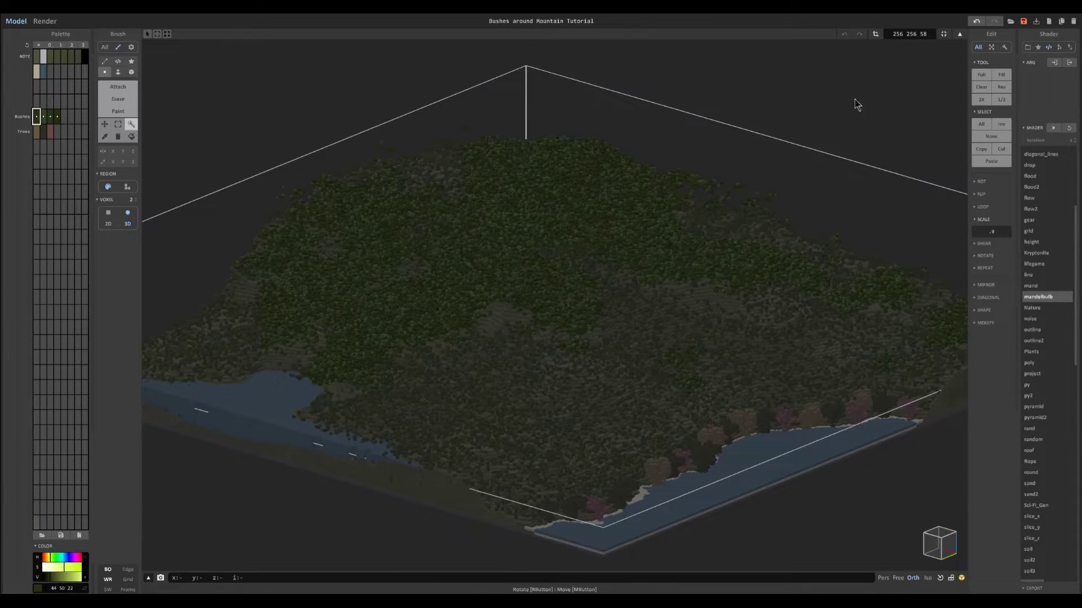
click(942, 33)
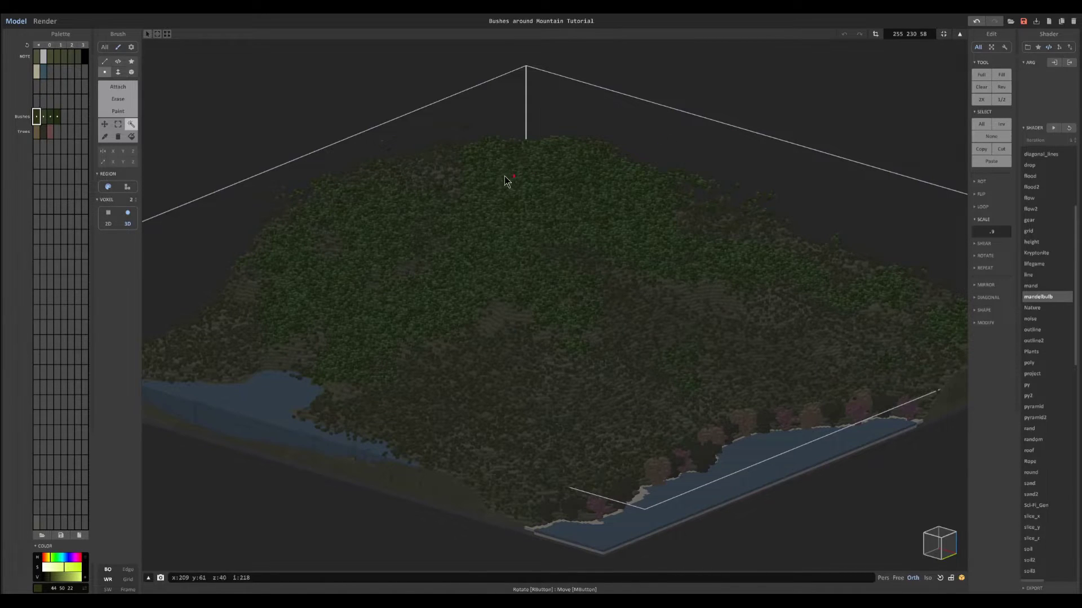
Step: Return to the whole scene and adjust the fitted bush object's height over the mountain
key(Tab)
mouse_move(588, 213)
mouse_down()
mouse_move(593, 244)
mouse_move(593, 231)
mouse_up()
scroll(495, 243, down, 3)
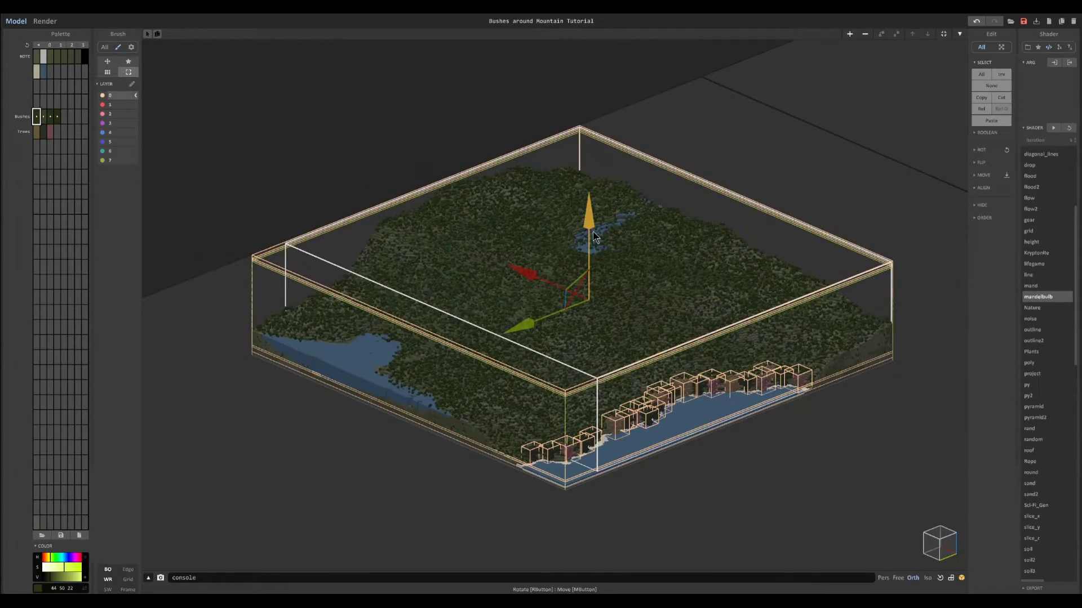
Step: Render the scene and examine the bush cover from above and from the waterline, comparing it with the modelling view
click(45, 21)
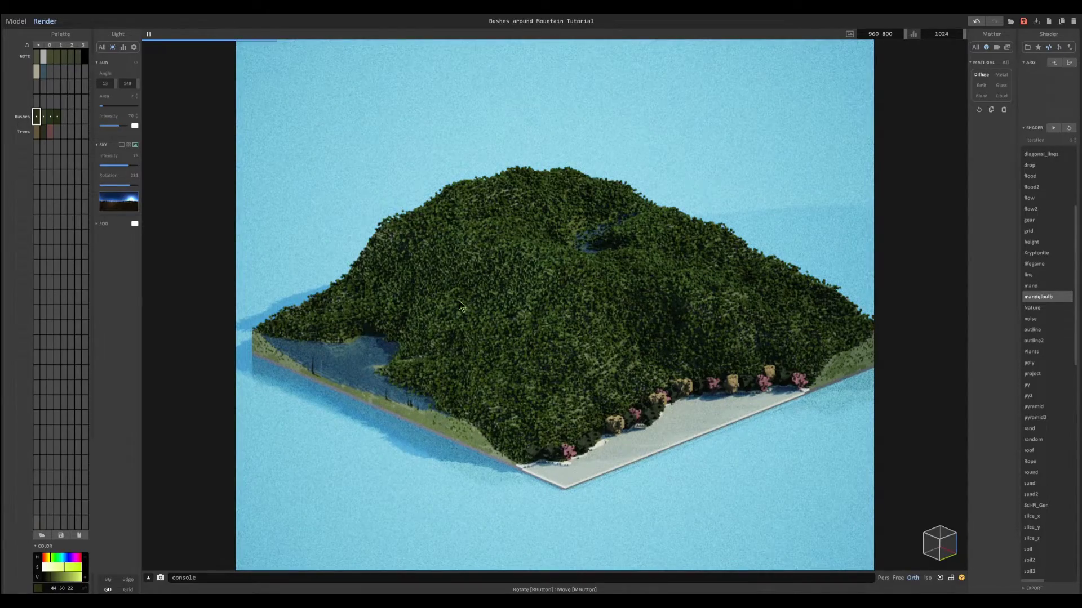
right_drag(583, 334, 498, 310)
right_drag(570, 331, 705, 402)
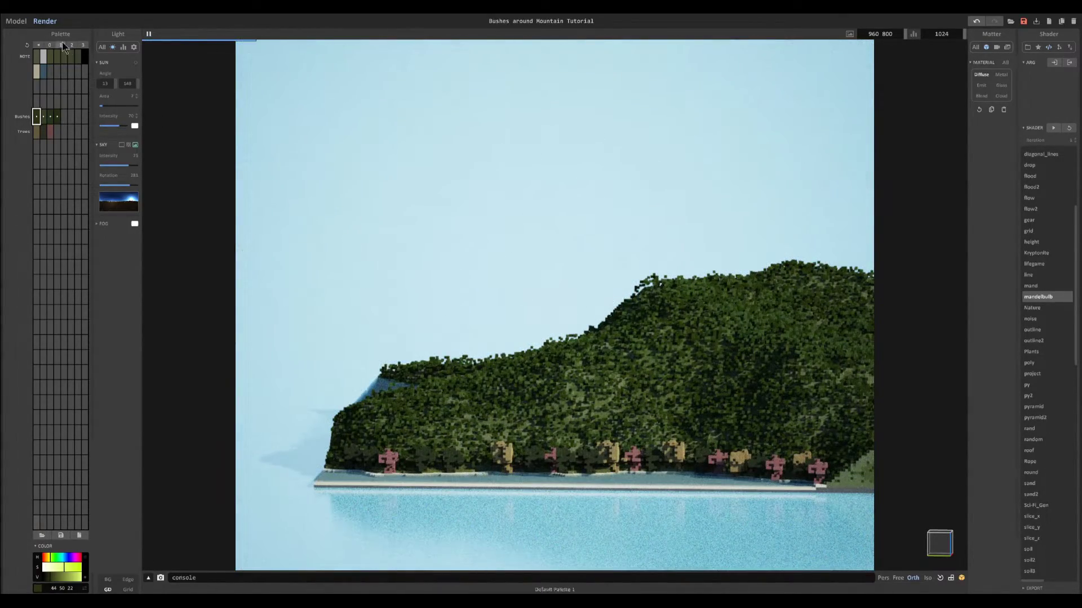
click(16, 21)
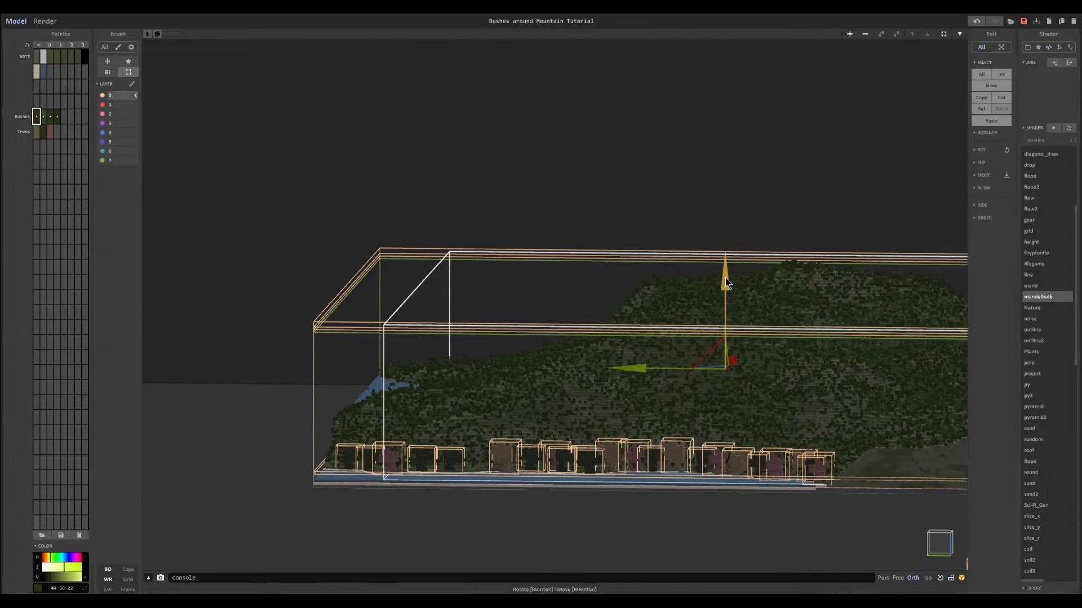
mouse_move(727, 280)
right_down()
mouse_move(775, 313)
mouse_move(689, 262)
right_up()
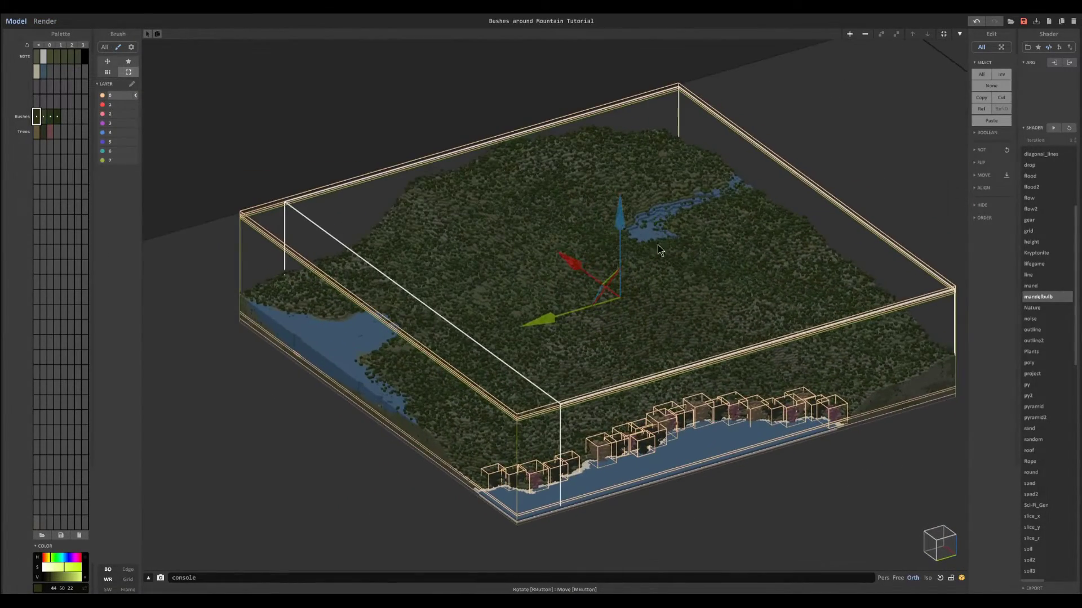
click(45, 20)
right_drag(476, 227, 488, 219)
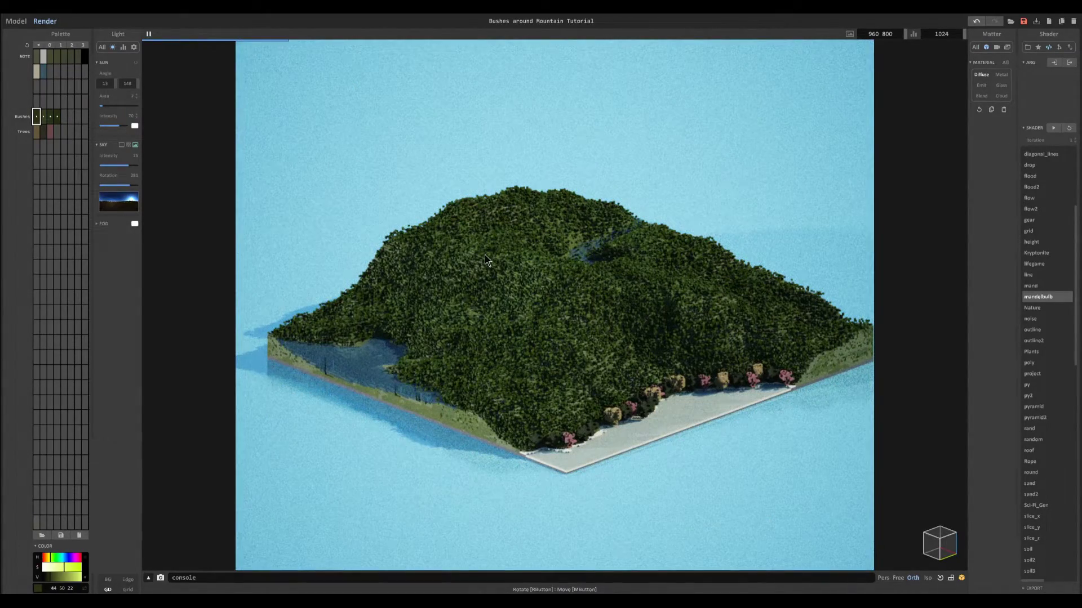
click(16, 21)
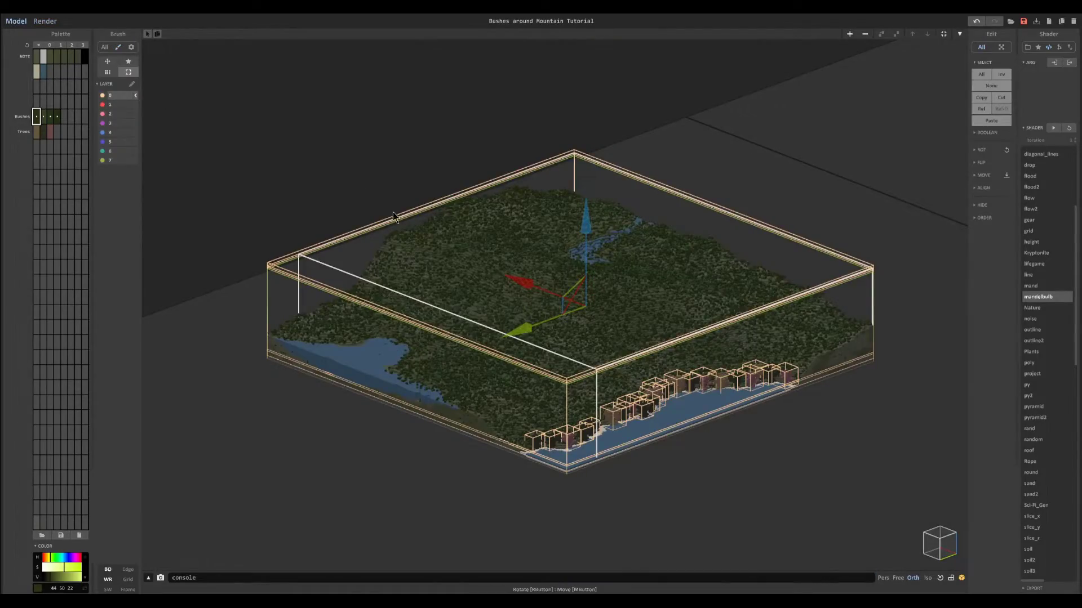
click(46, 22)
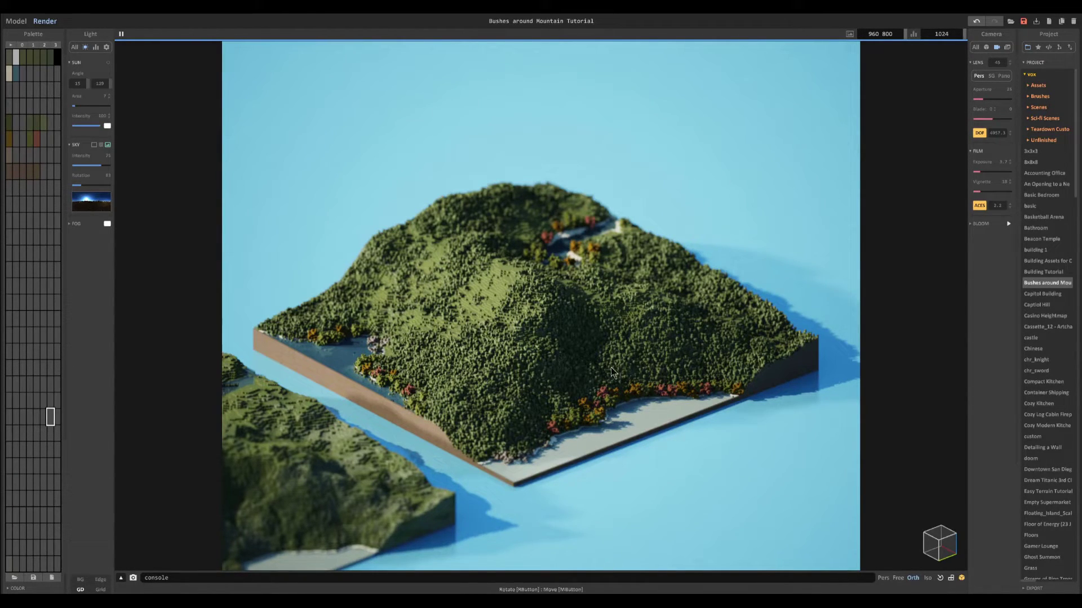
Step: Frame the neighbouring mountain without bushes in the render and set the camera's depth-of-field focus on its slope
scroll(442, 441, down, 3)
middle_drag(442, 441, 712, 334)
scroll(711, 333, up, 3)
click(979, 134)
click(555, 337)
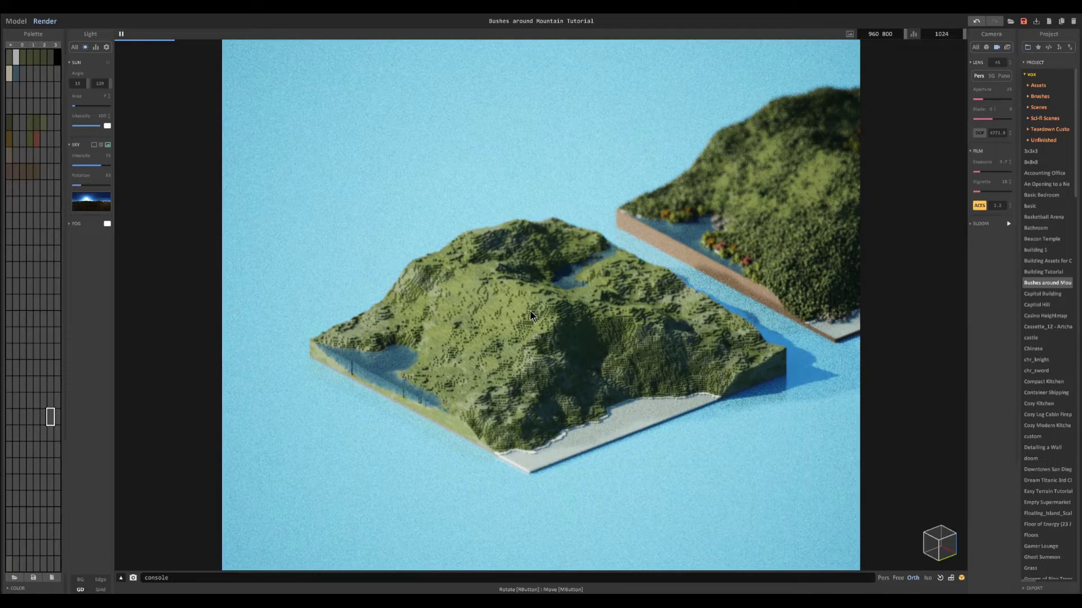